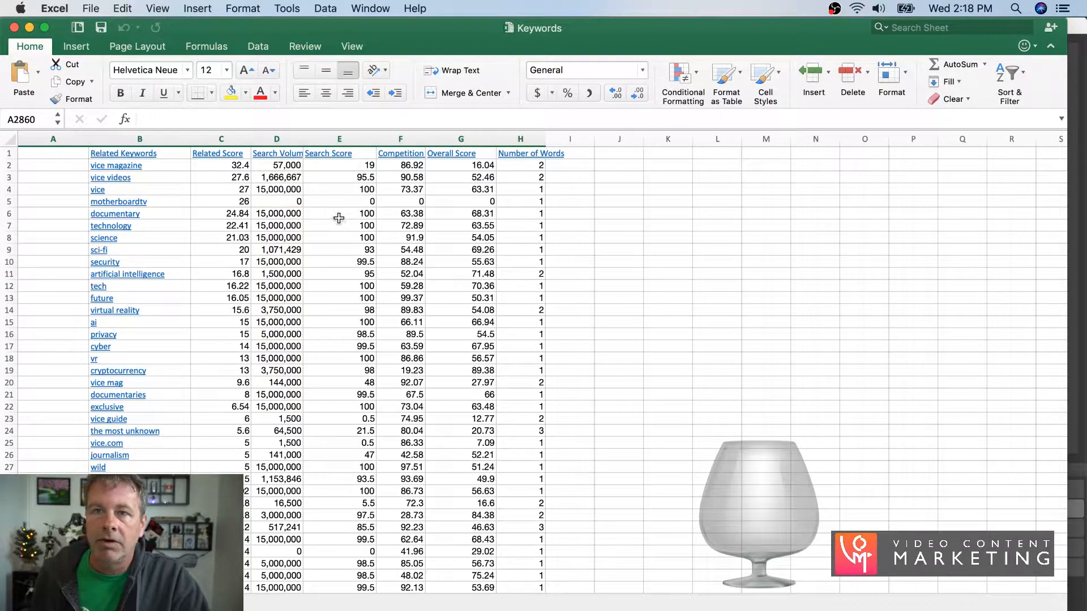
- Delete the Related Score column and widen the Search Volume column until its full heading shows
click(225, 139)
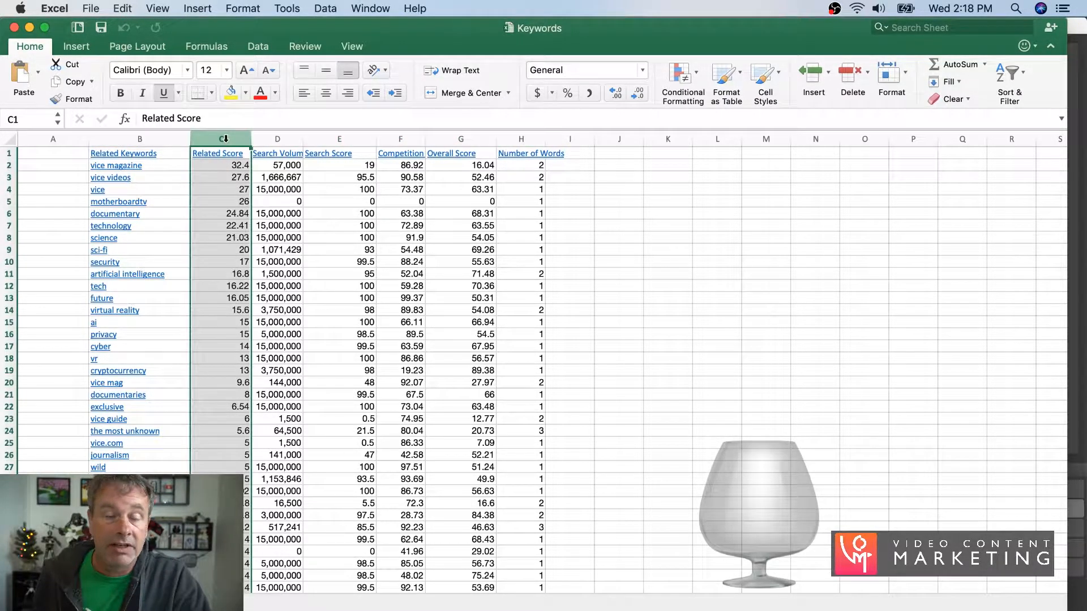
right_click(225, 139)
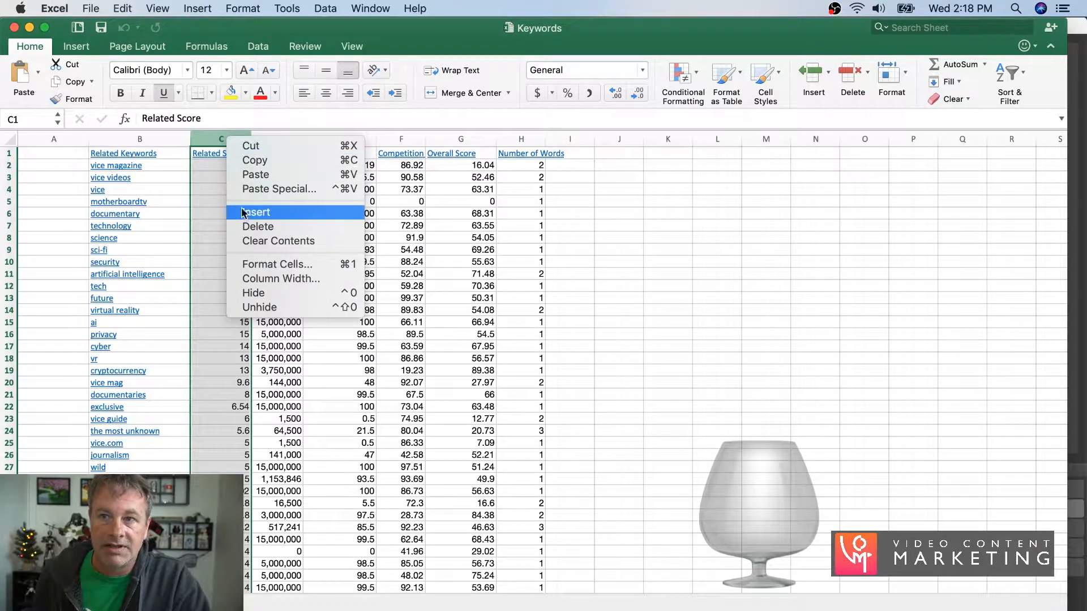
click(251, 227)
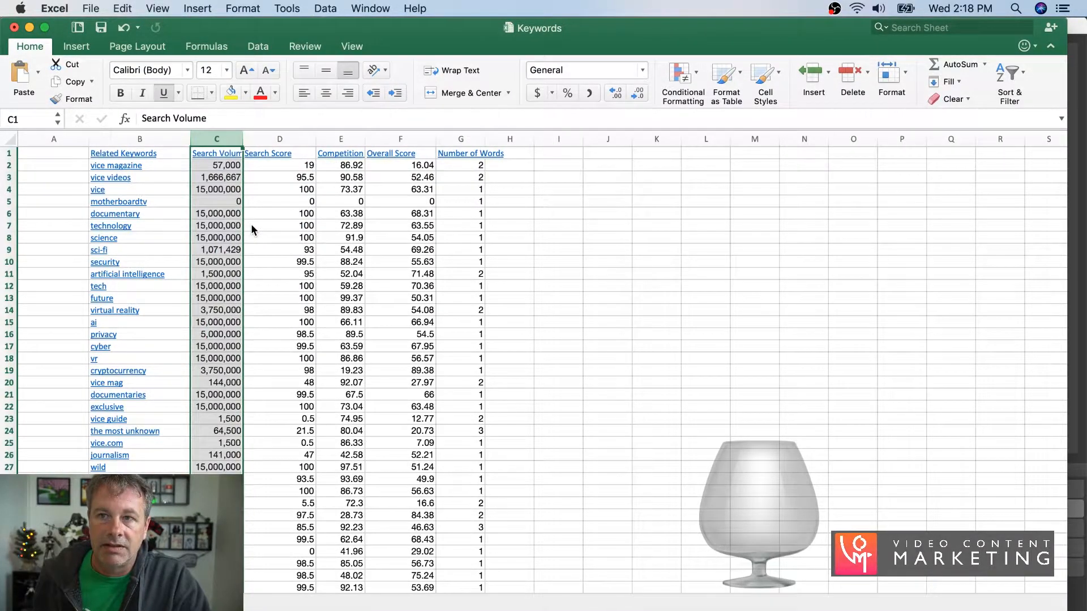
drag(243, 138, 284, 139)
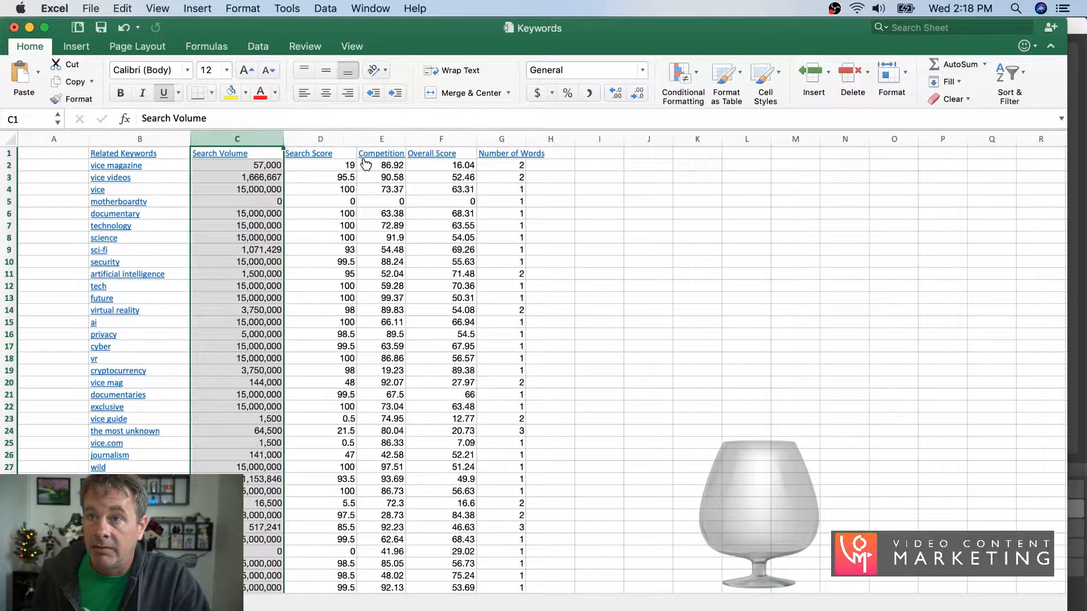
- Delete the Search Score and Number of Words columns from the keyword sheet
click(333, 138)
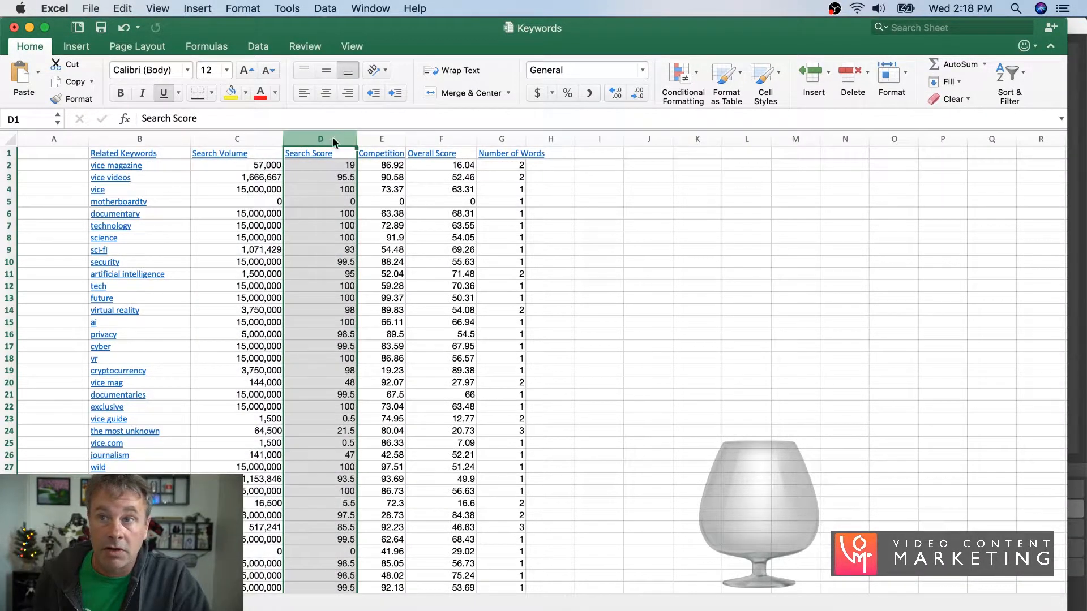
right_click(334, 139)
click(358, 226)
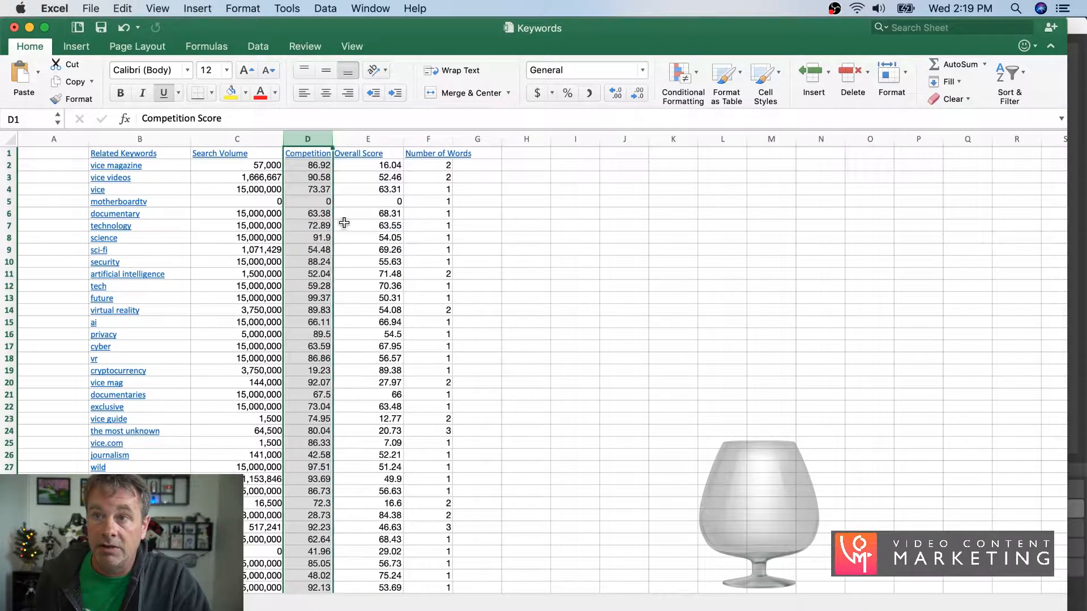
click(428, 139)
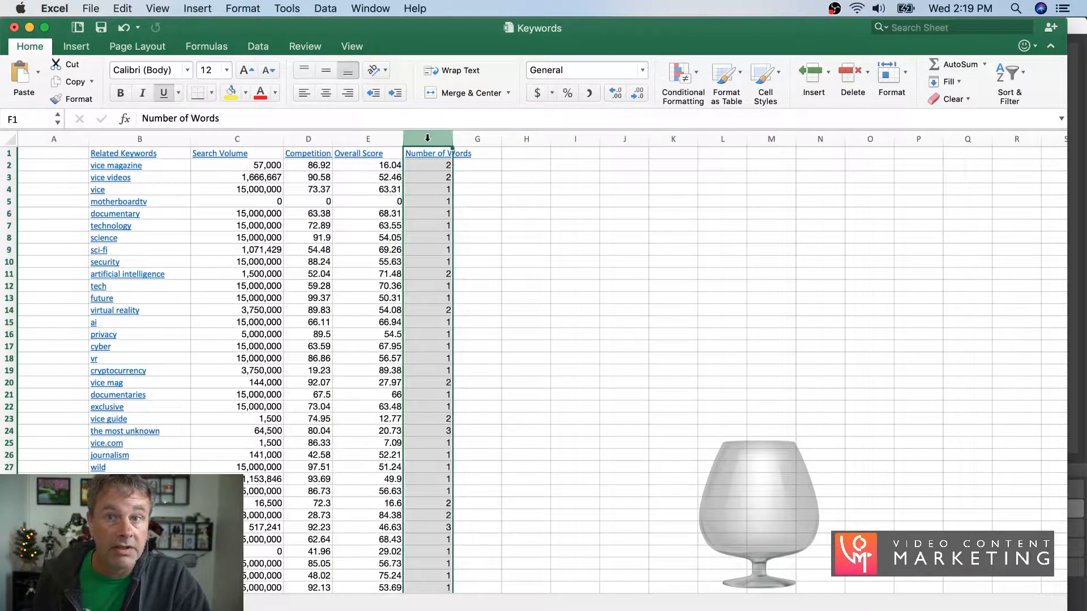
right_click(428, 141)
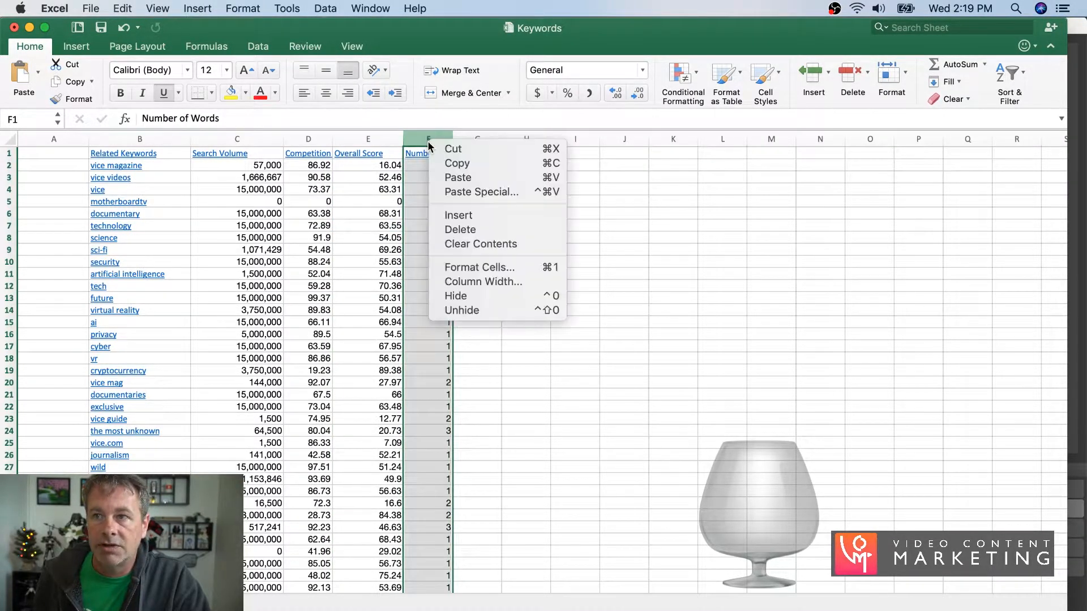
click(454, 229)
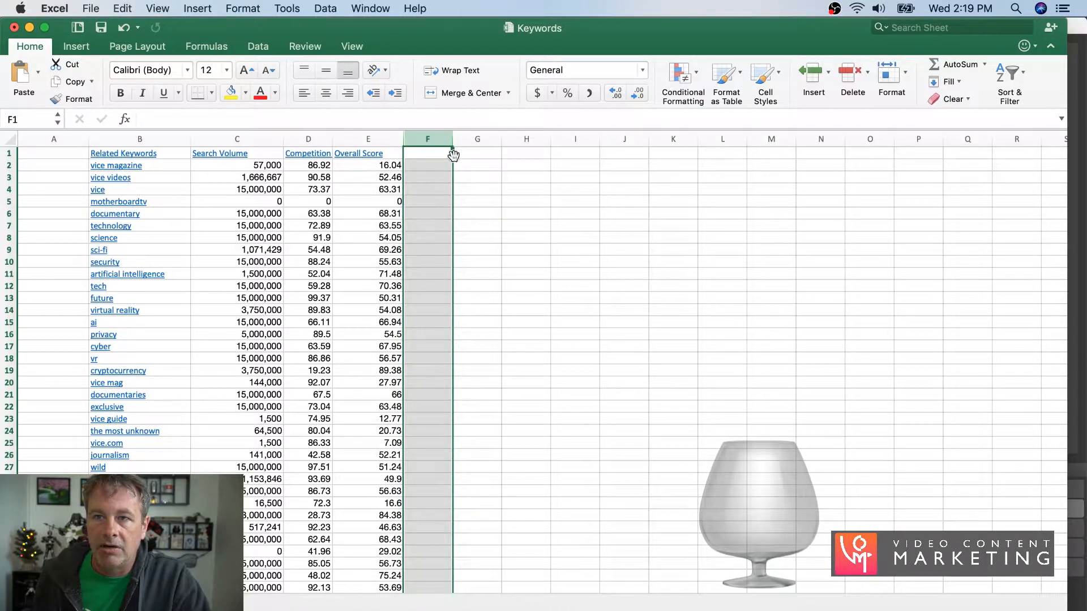
- Add a filter to the Search Volume column and show only the rows whose value is 0
click(222, 139)
click(317, 10)
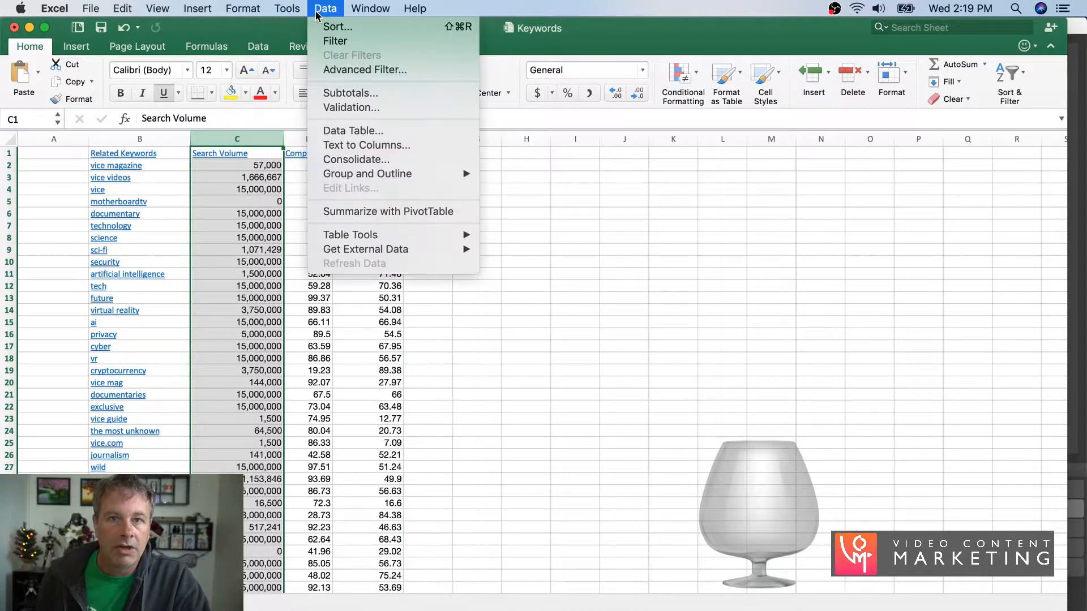
mouse_move(358, 178)
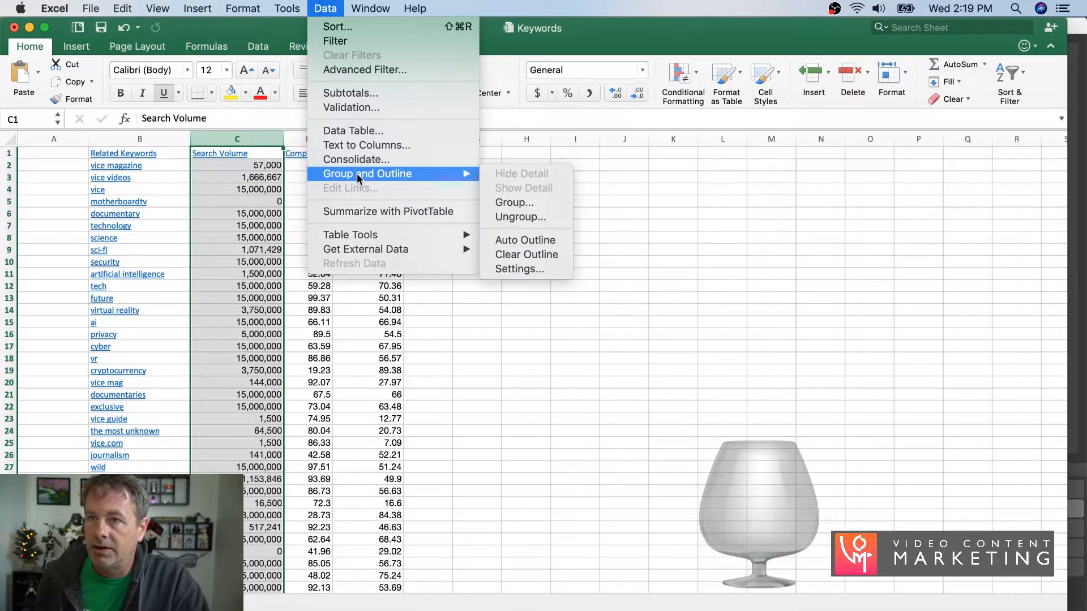
click(343, 40)
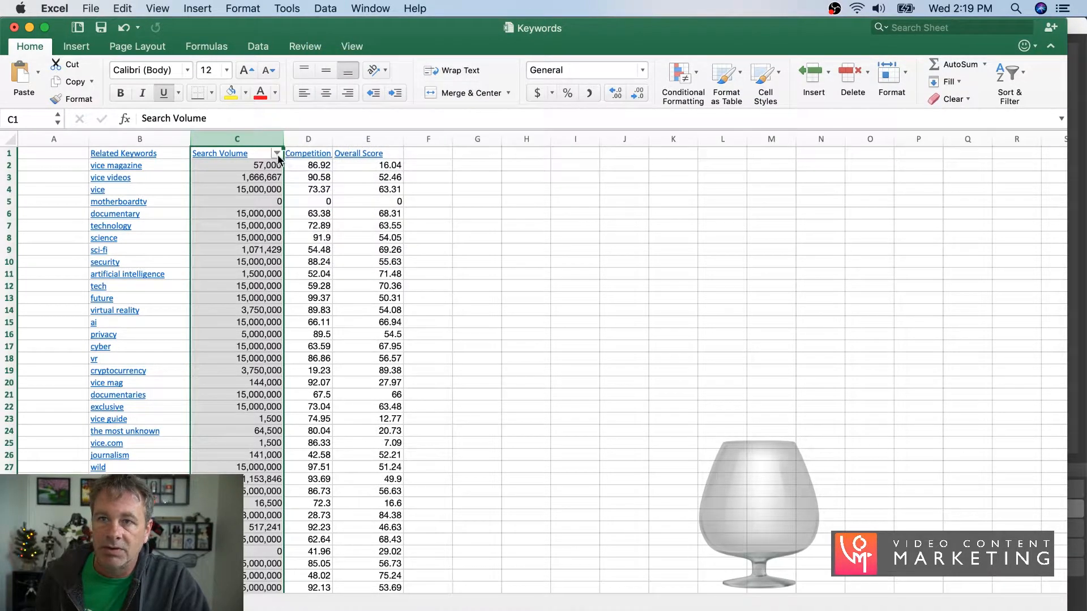
click(276, 153)
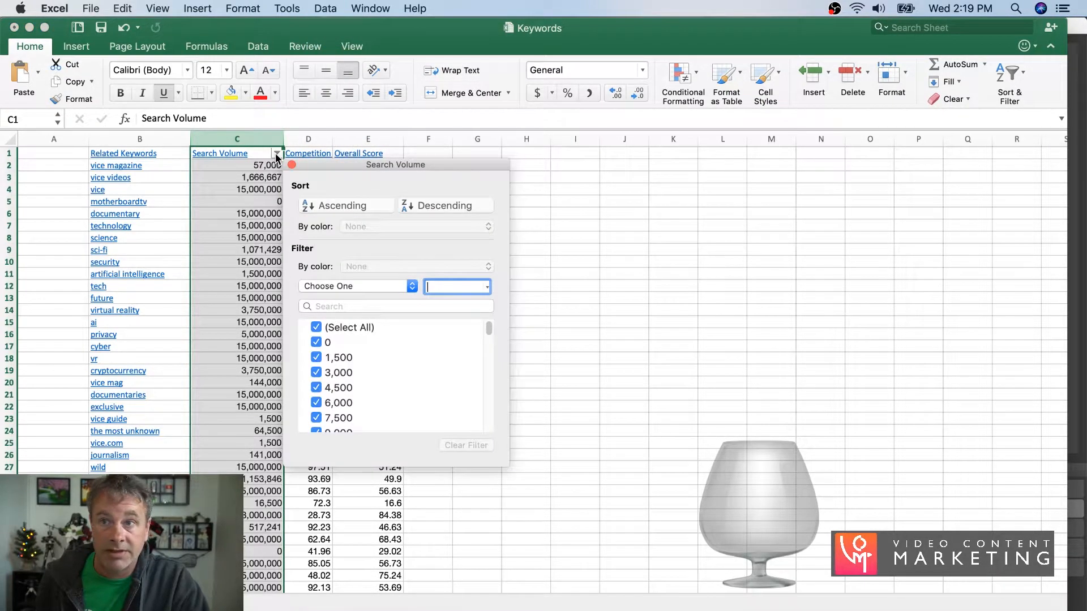
click(316, 327)
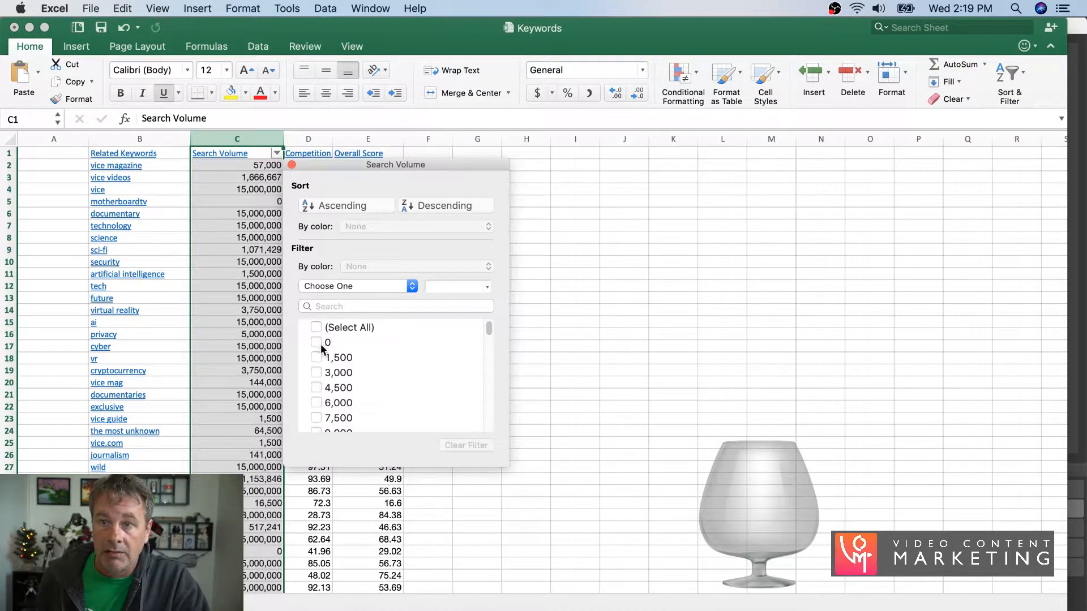
click(313, 341)
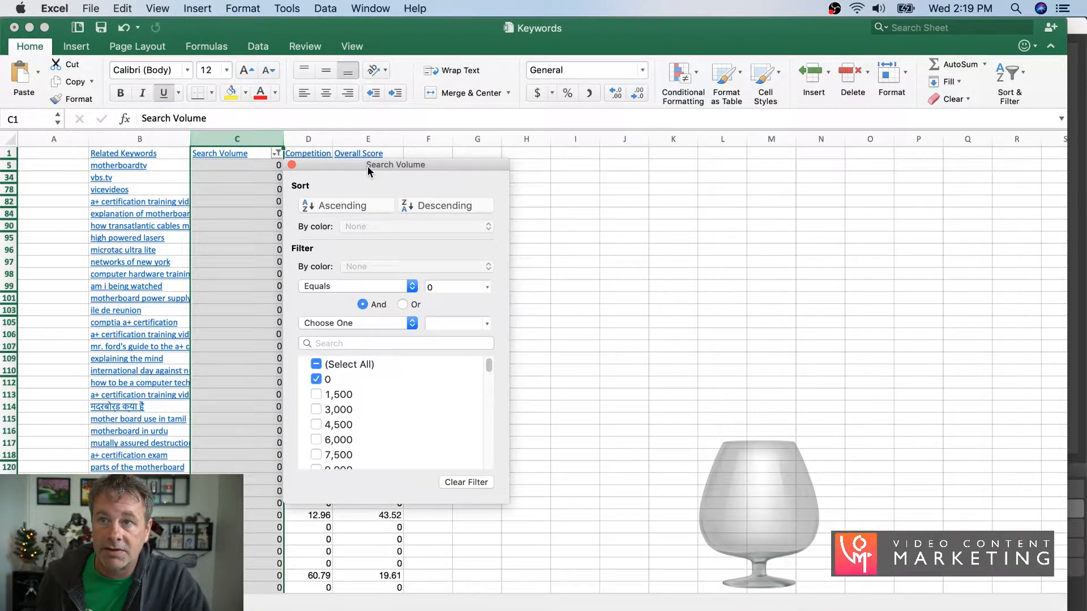
drag(358, 162, 621, 166)
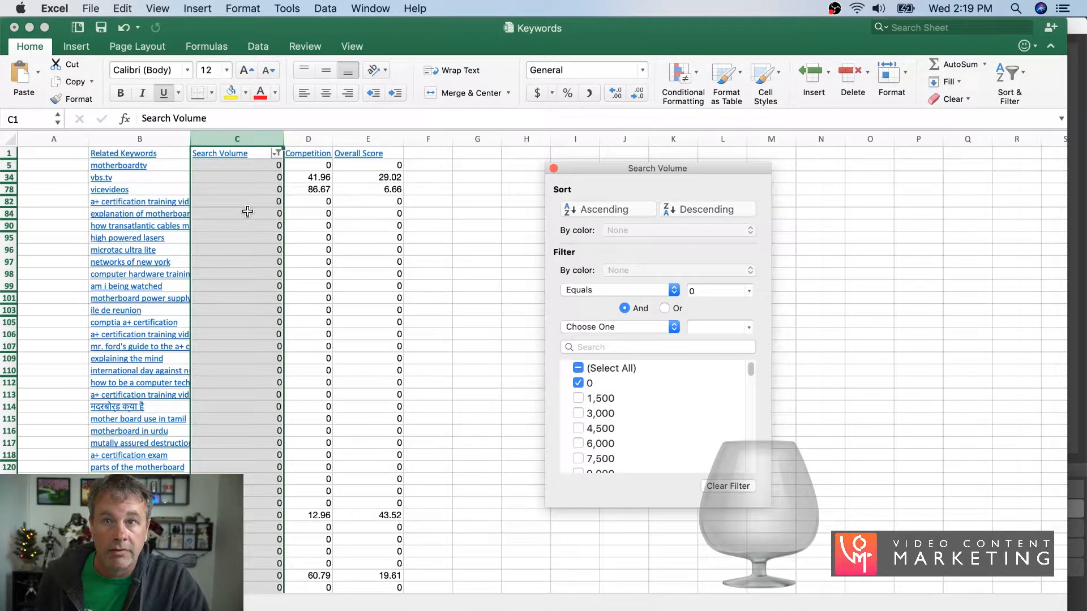
click(61, 203)
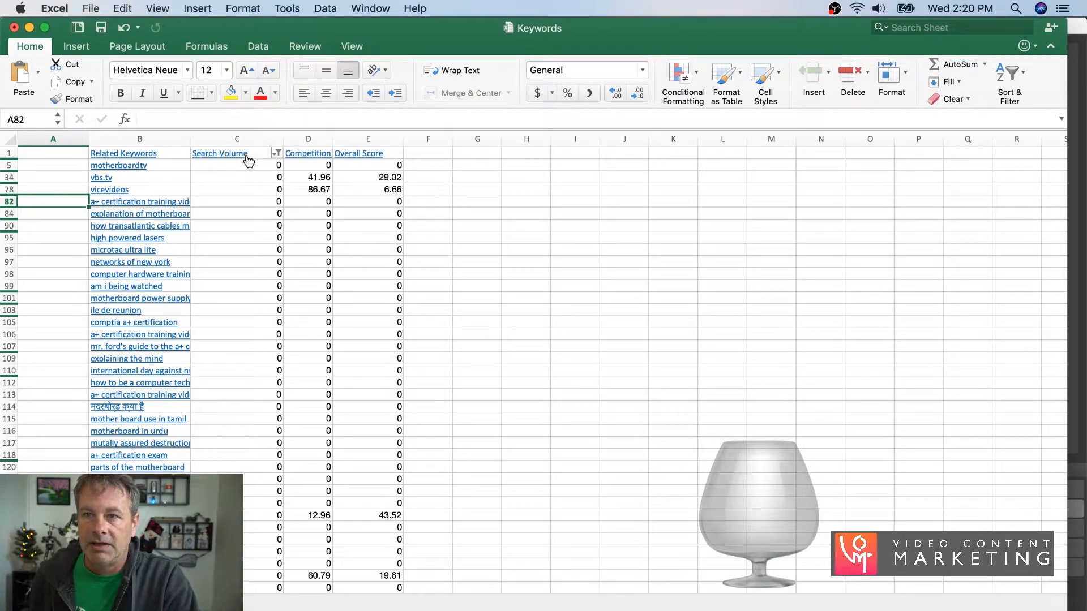
- Clear the contents of all filtered zero-volume rows, from row 5 down to the last keyword
drag(10, 166, 3, 566)
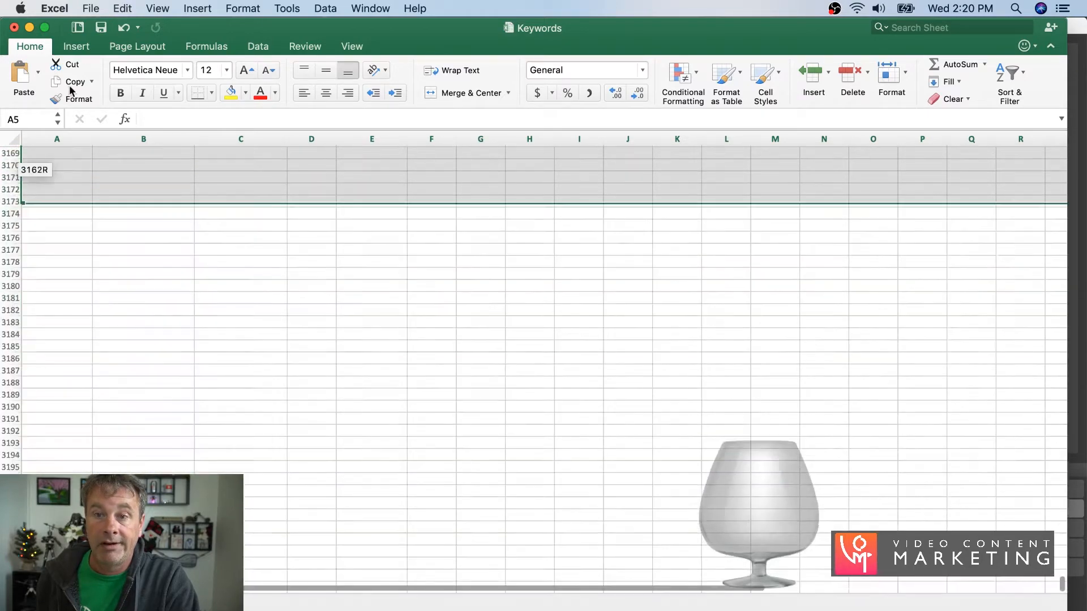
drag(72, 90, 69, 14)
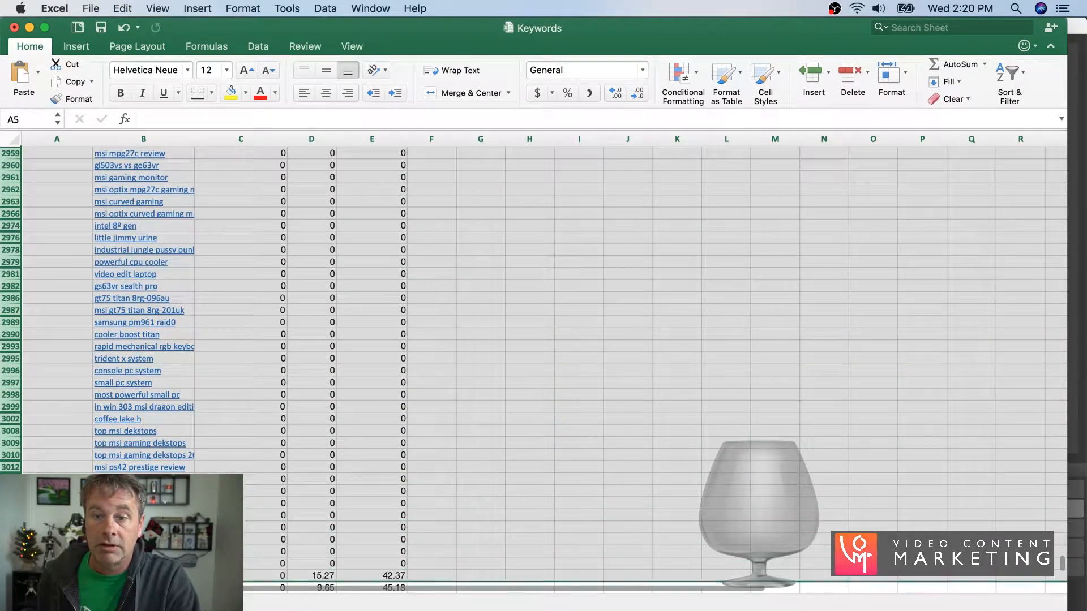
scroll(543, 368, down, 4)
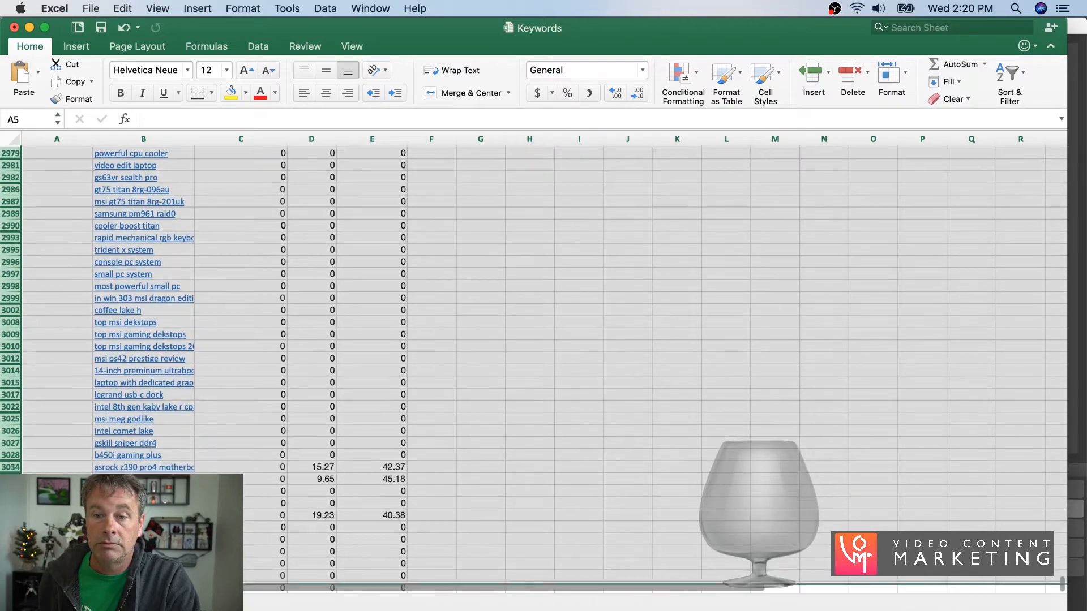
scroll(544, 368, down, 5)
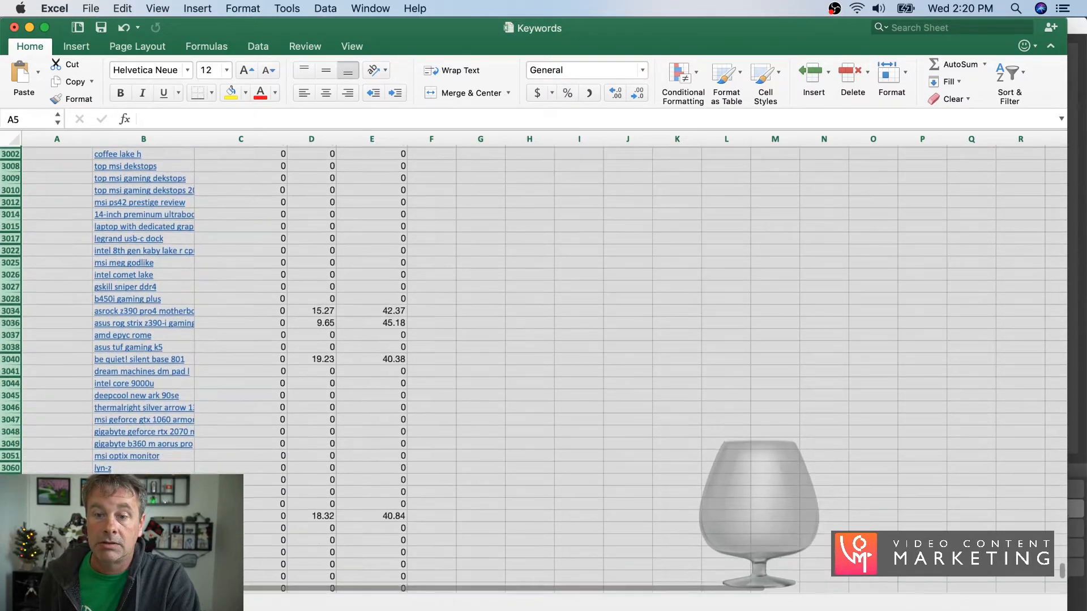
scroll(544, 367, down, 6)
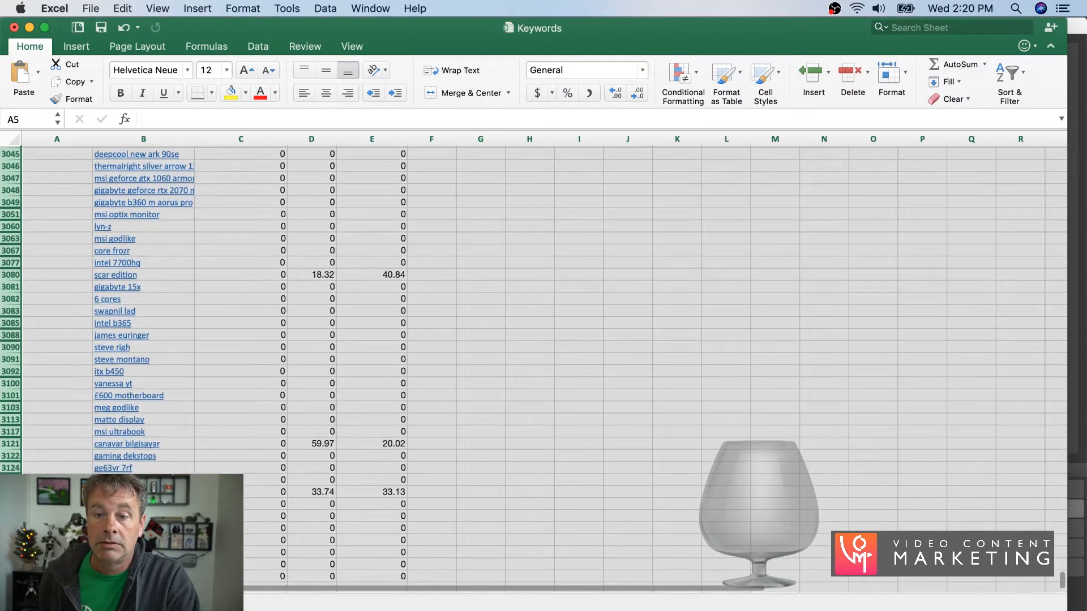
scroll(543, 368, down, 1)
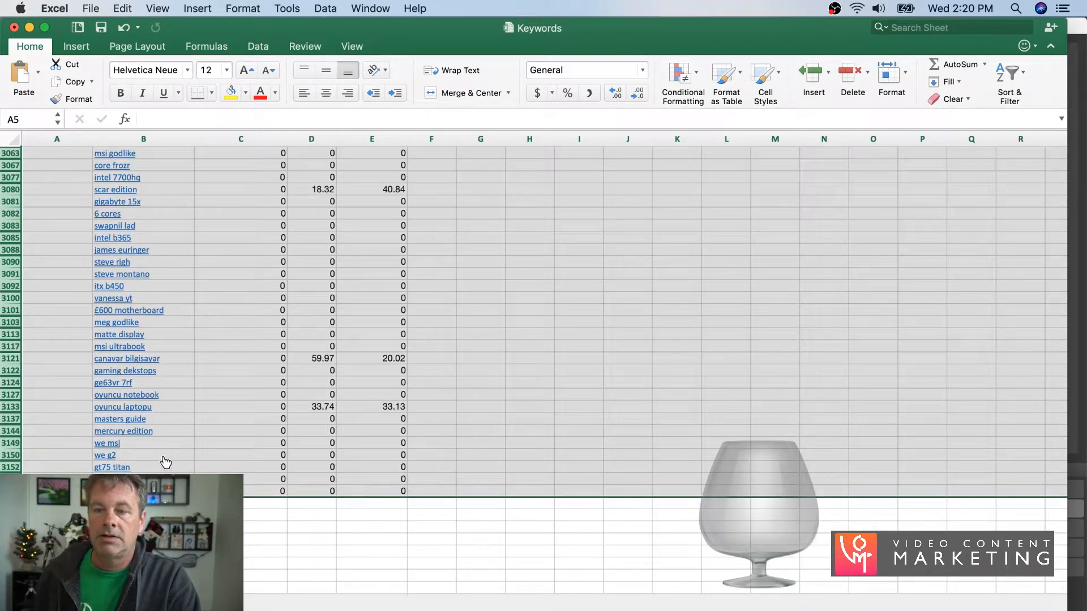
key(Delete)
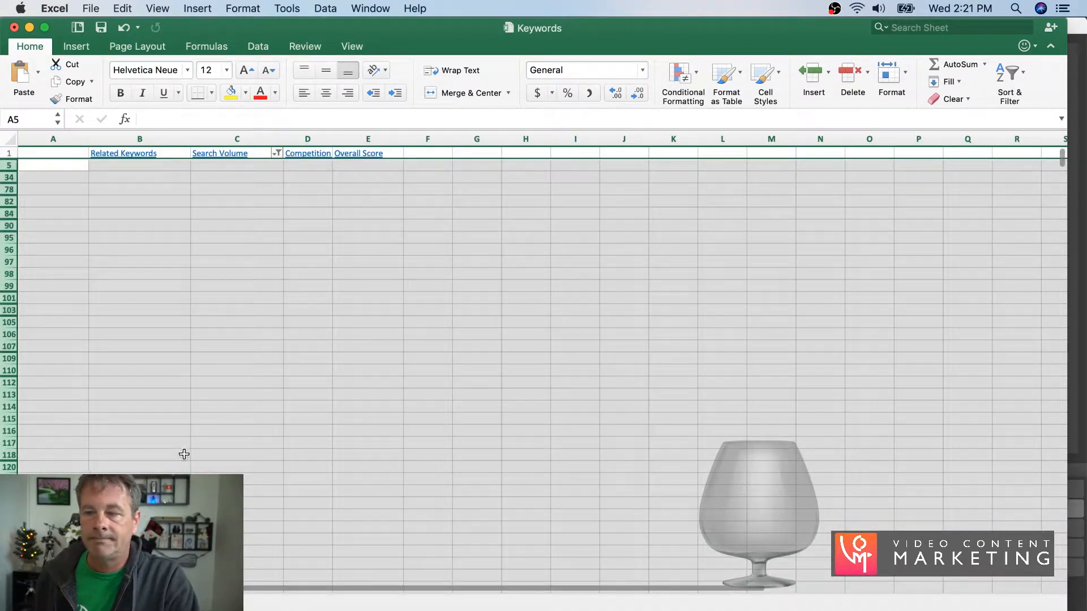
- Reset the Search Volume filter to include all values so that every row is shown again
click(277, 153)
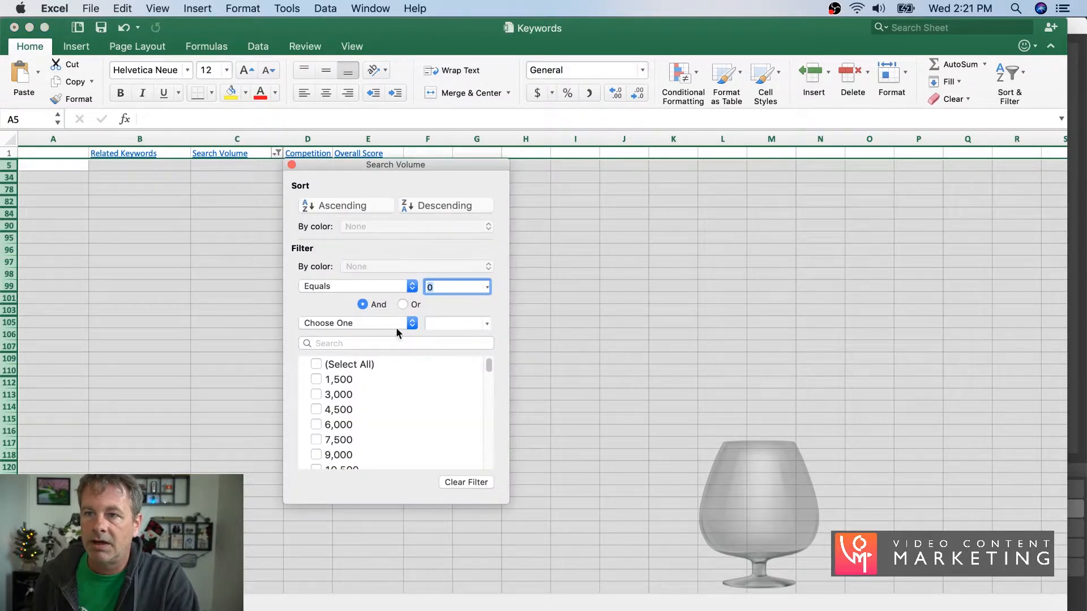
click(325, 364)
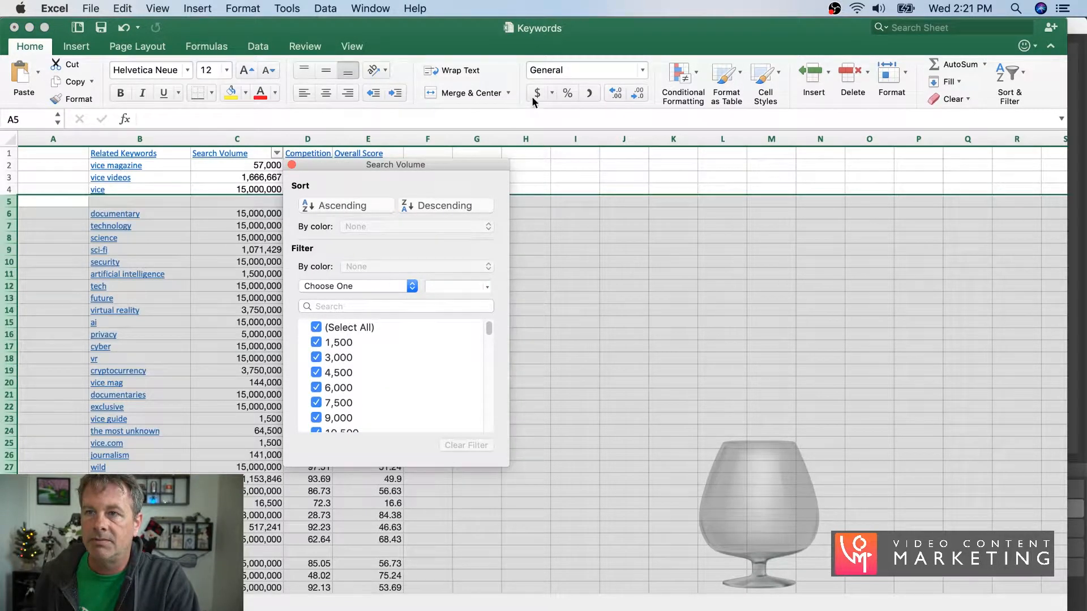
click(329, 122)
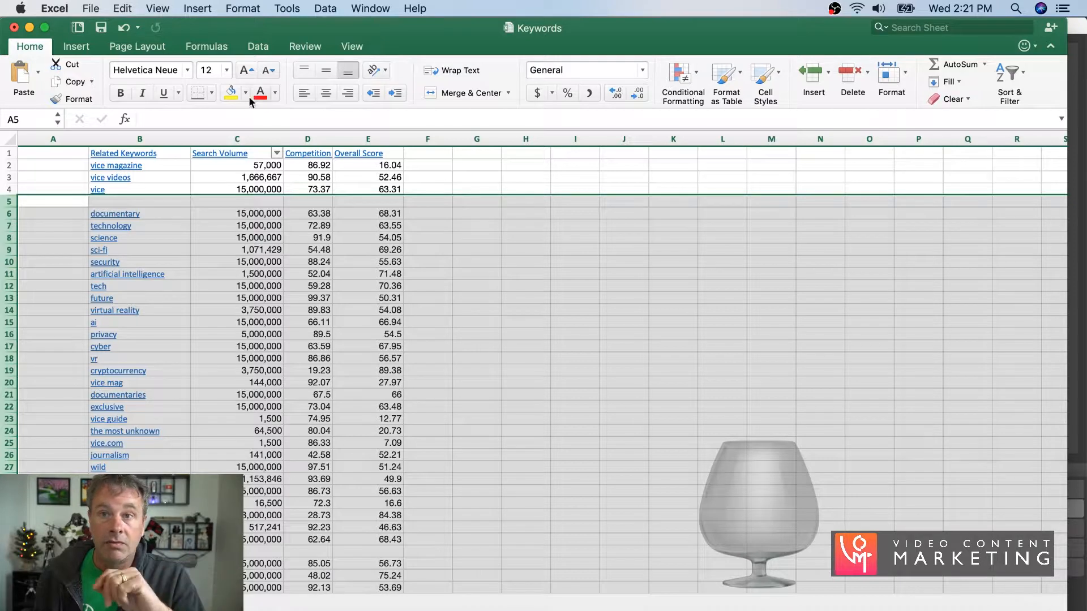
- Remove duplicate rows from the whole sheet, comparing only Column B with the related keywords
click(12, 139)
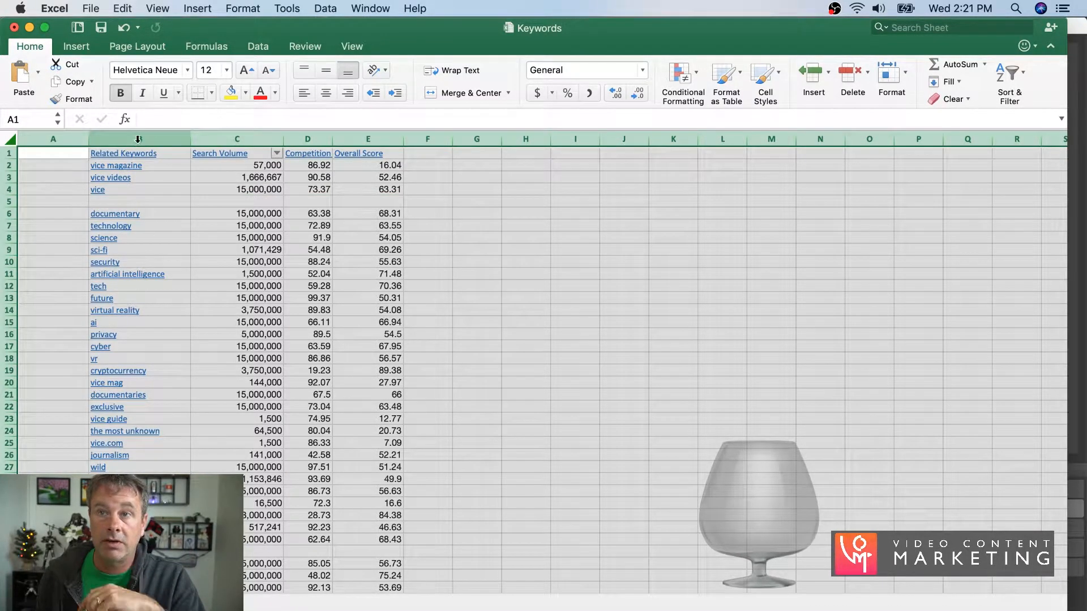
click(325, 8)
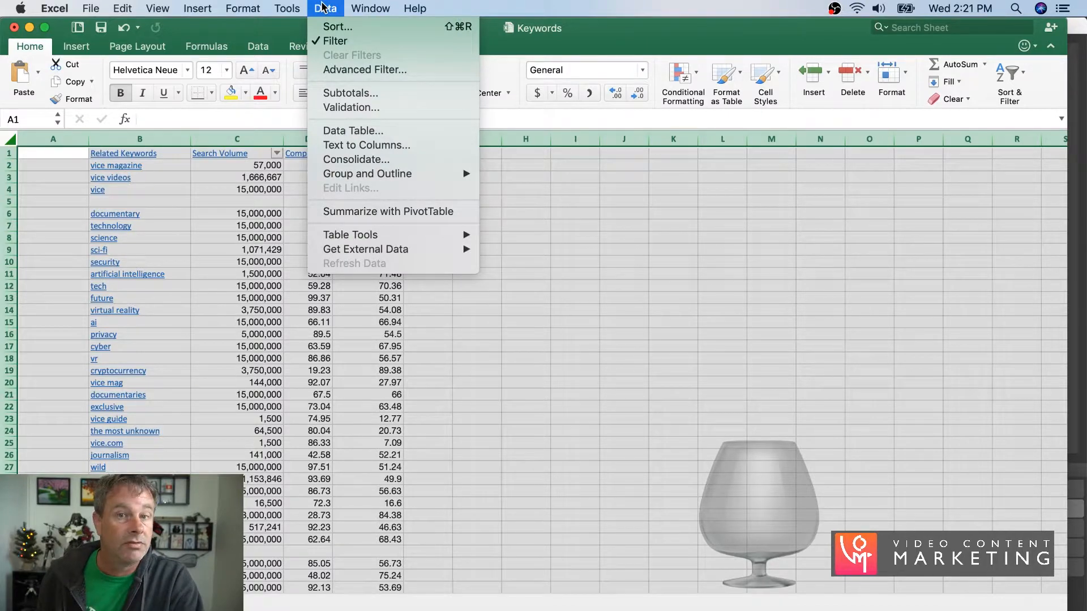
mouse_move(463, 235)
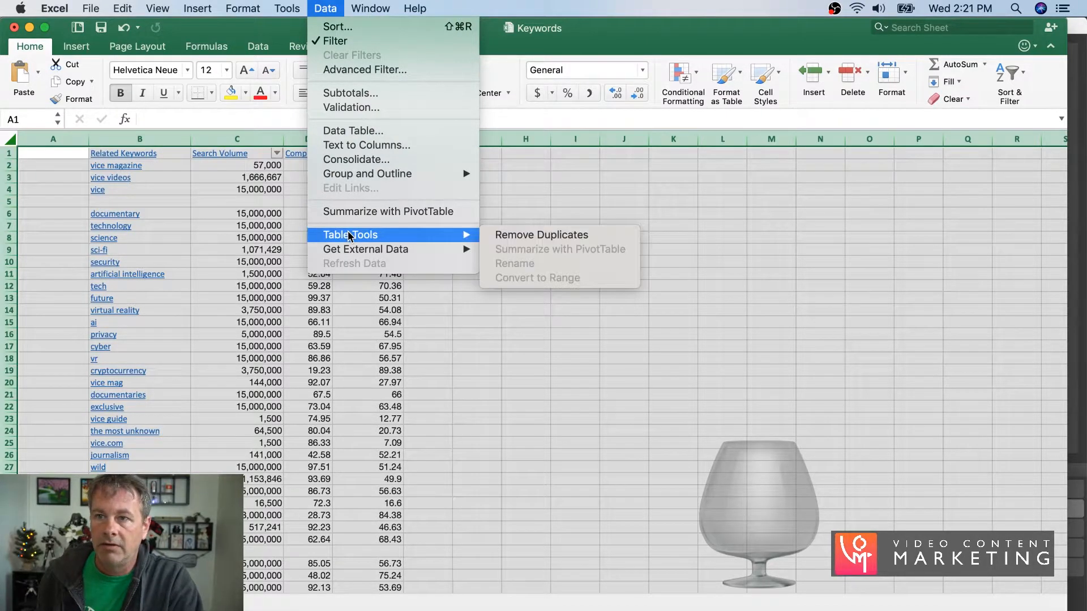
click(547, 235)
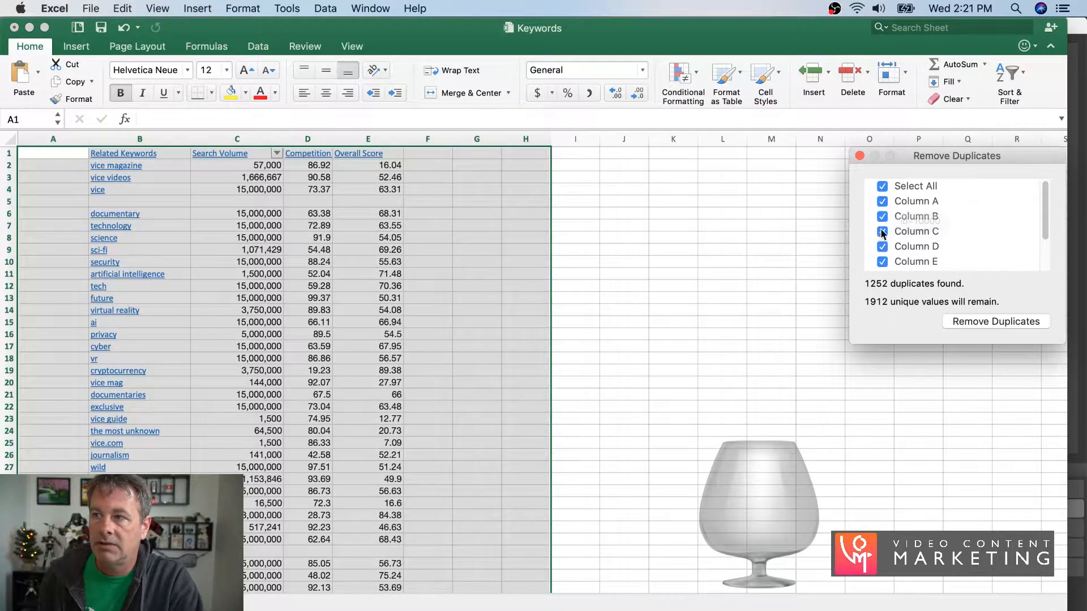
click(881, 191)
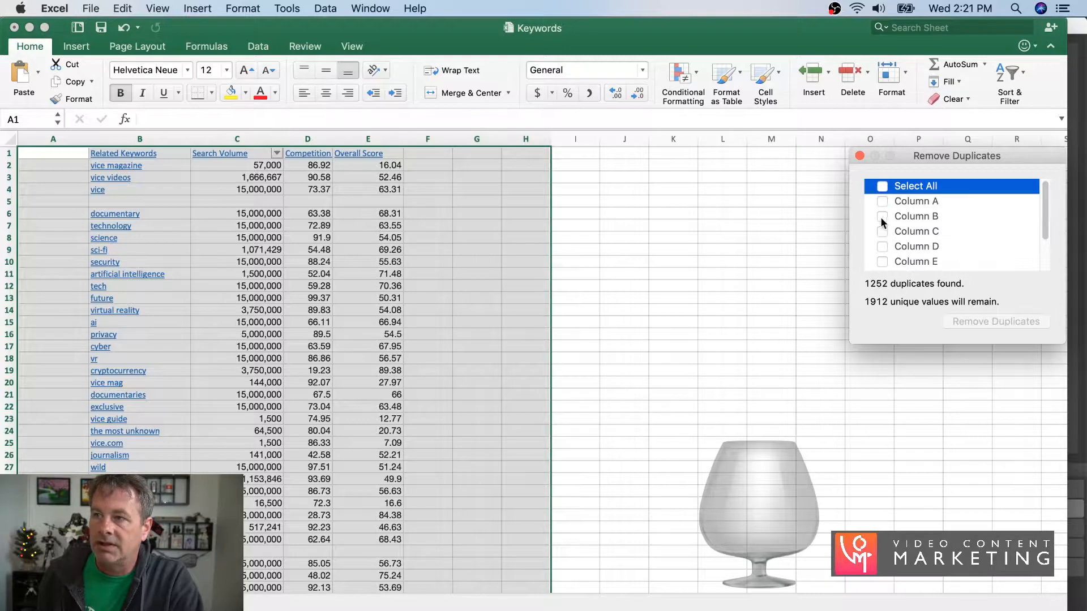
click(881, 216)
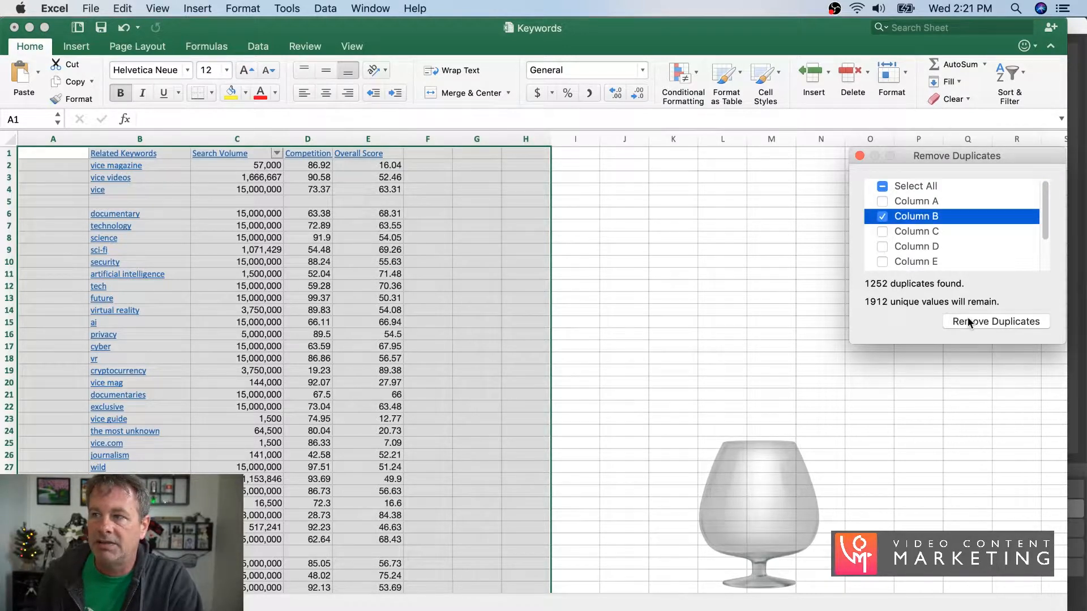
drag(926, 158, 408, 188)
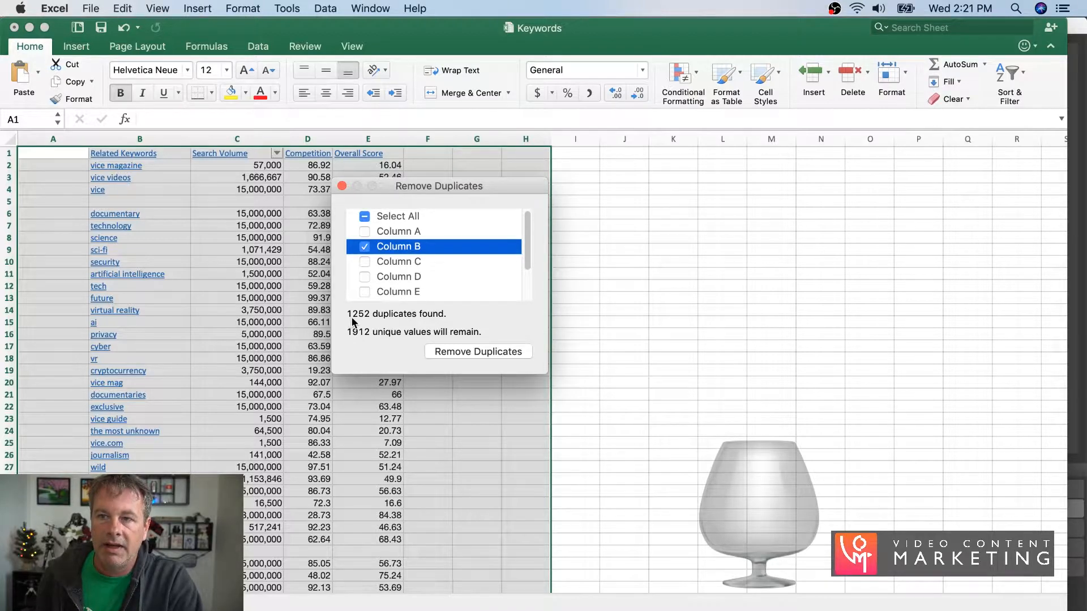
click(465, 348)
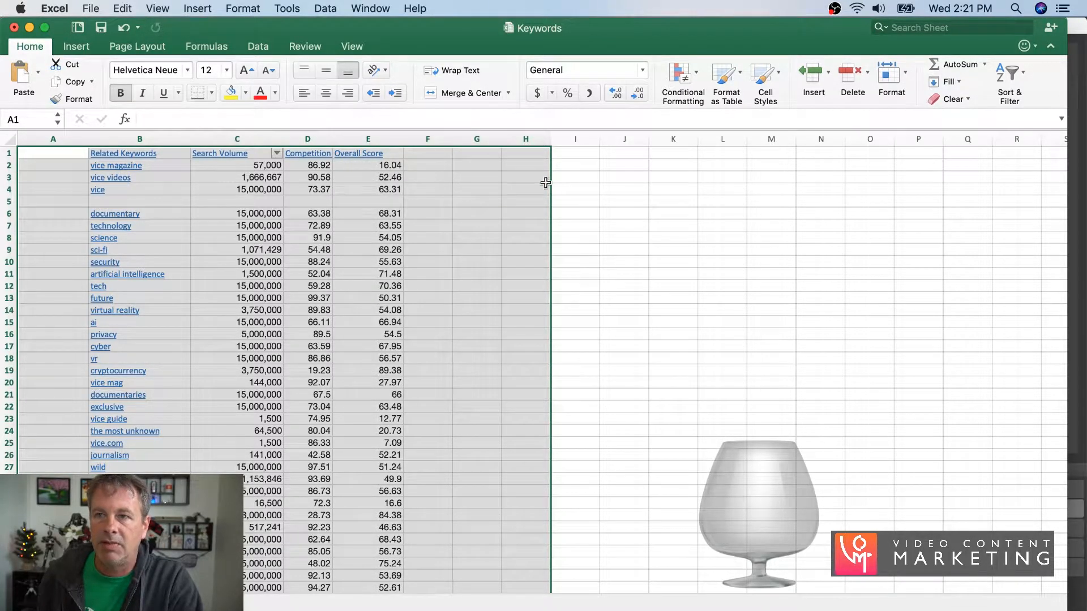
- Delete the empty row 5 from the keyword list
click(9, 201)
right_click(9, 201)
click(43, 287)
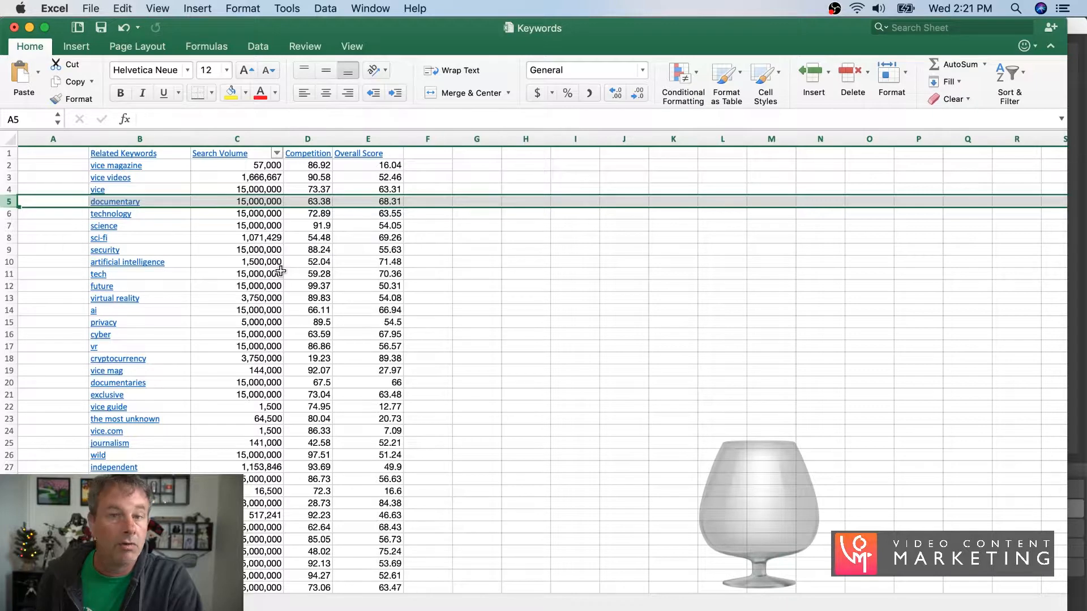
- Turn off the existing Search Volume filter and reapply filtering across the whole sheet so every column header gets one
click(389, 138)
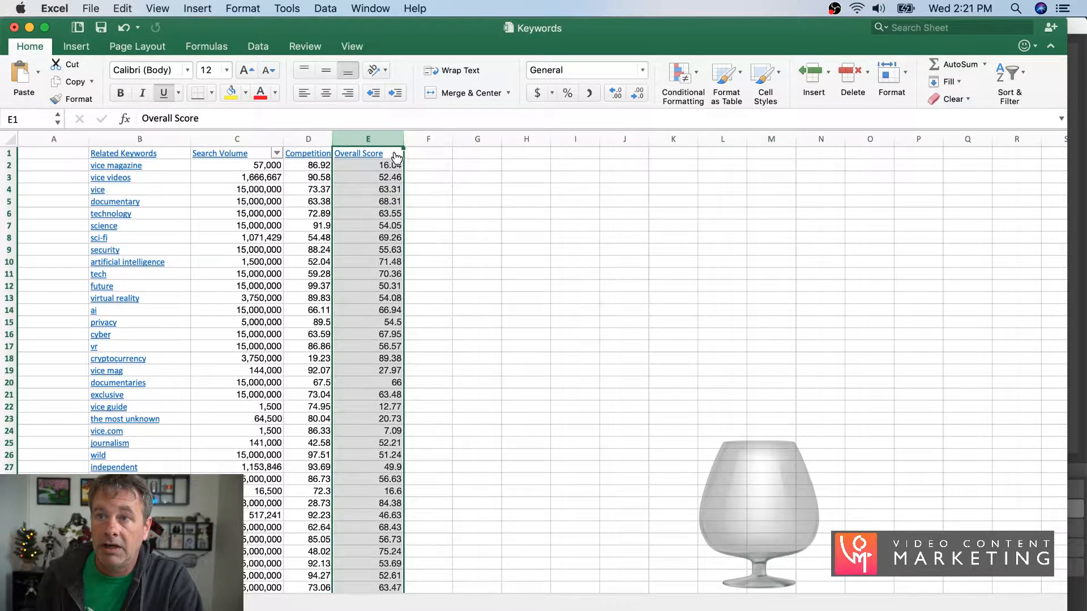
click(286, 9)
mouse_move(245, 11)
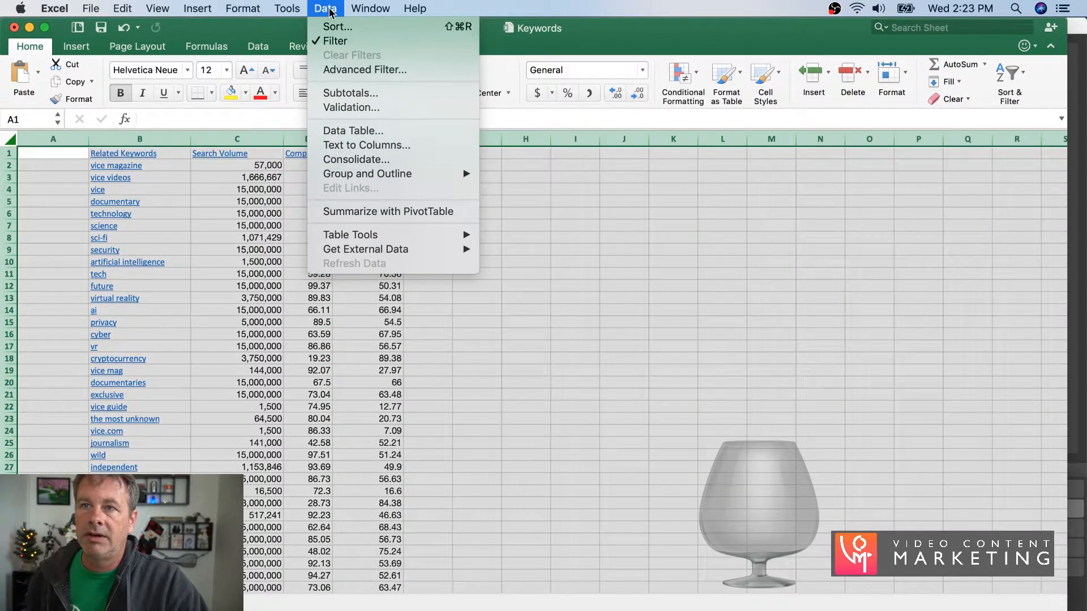
click(333, 41)
click(325, 8)
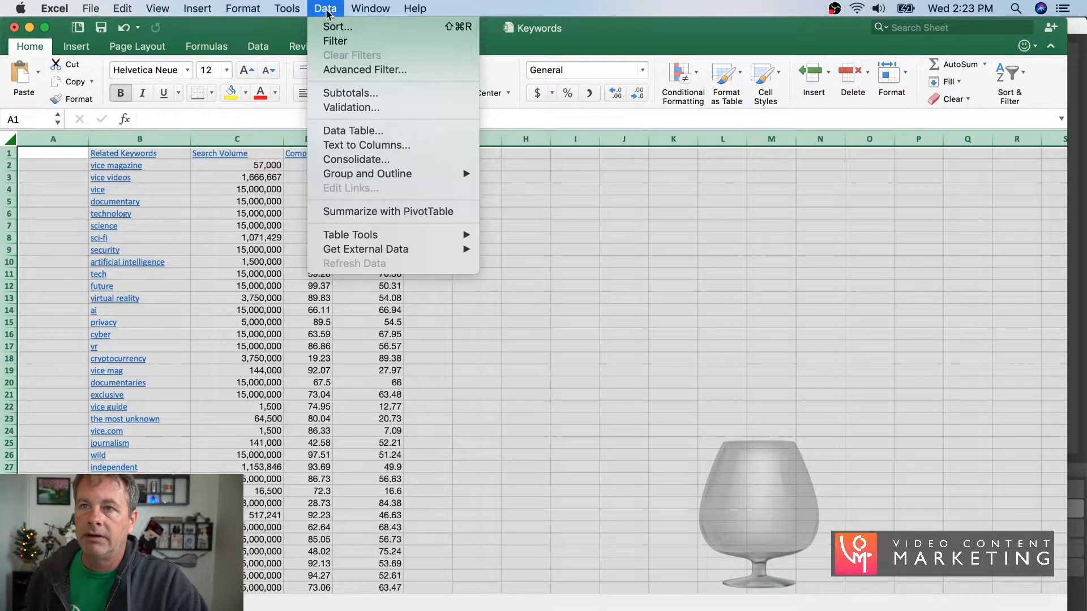
click(334, 41)
- Sort the keyword list by Overall Score in descending order and close the filter settings
click(397, 153)
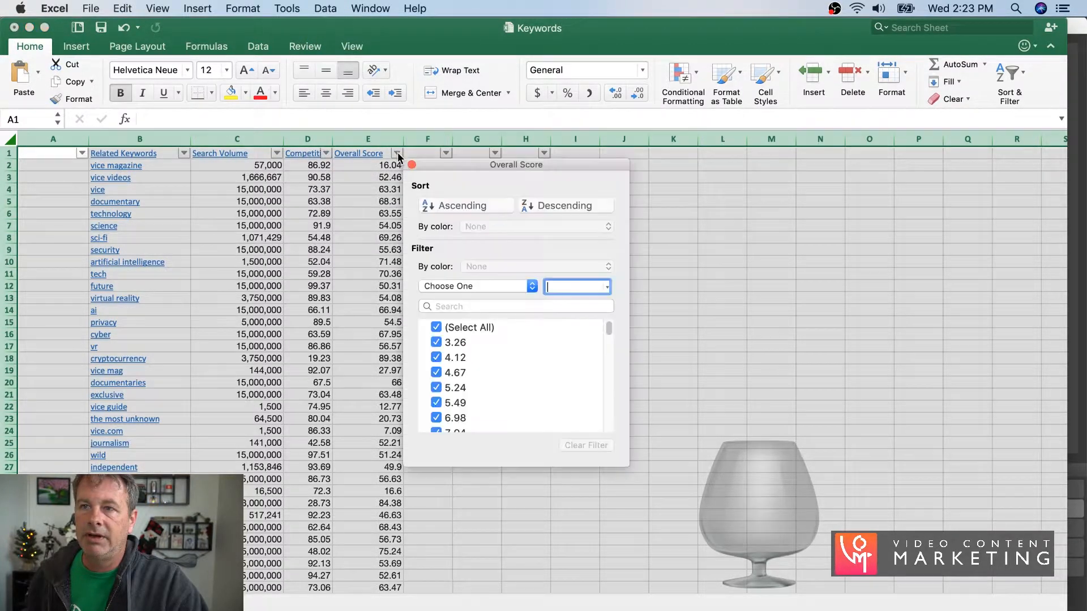
click(547, 205)
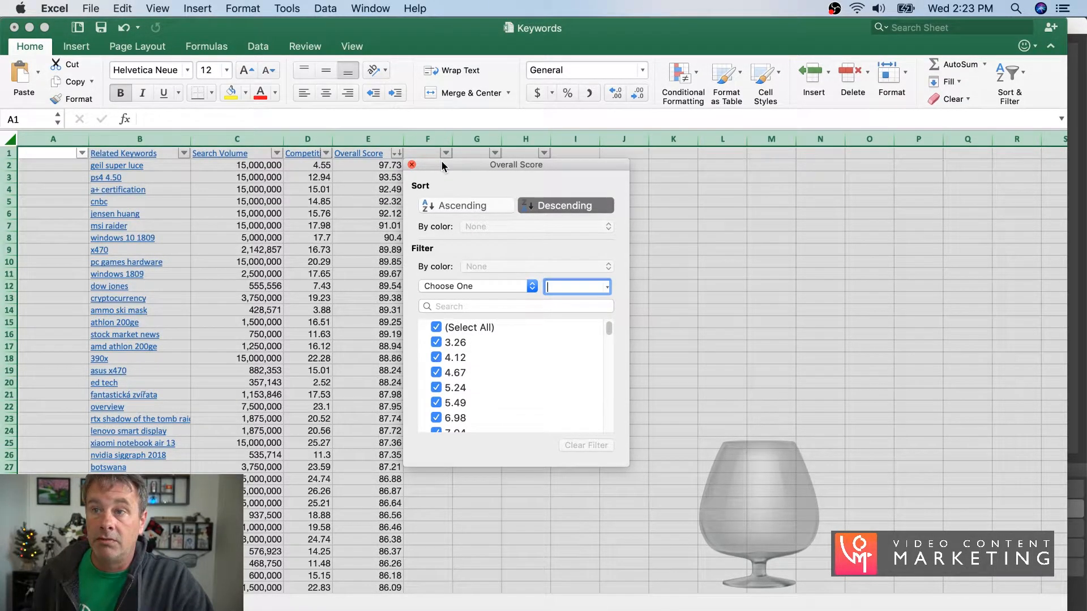
drag(441, 162, 668, 198)
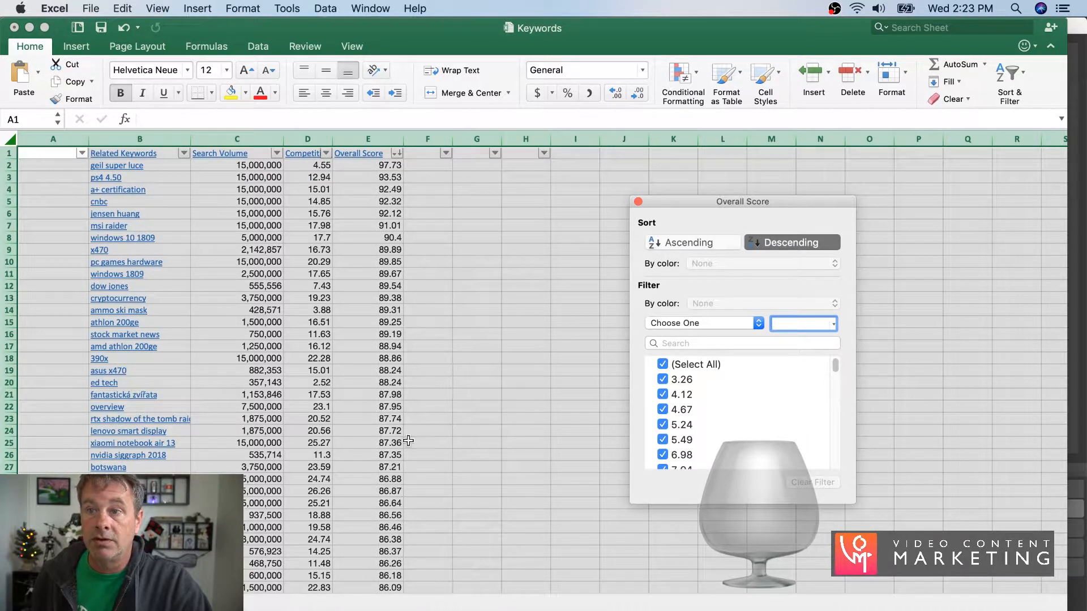
click(638, 203)
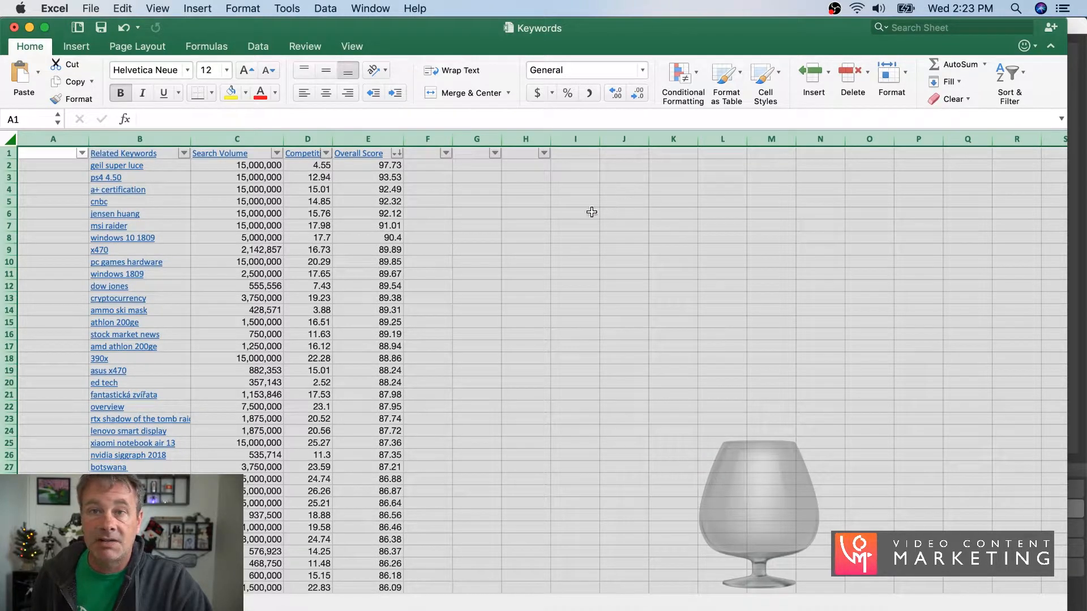
- Delete the rows for the keywords "geil super luce", "ps4 4.50", "cnbc" and "jensen huang"
click(10, 165)
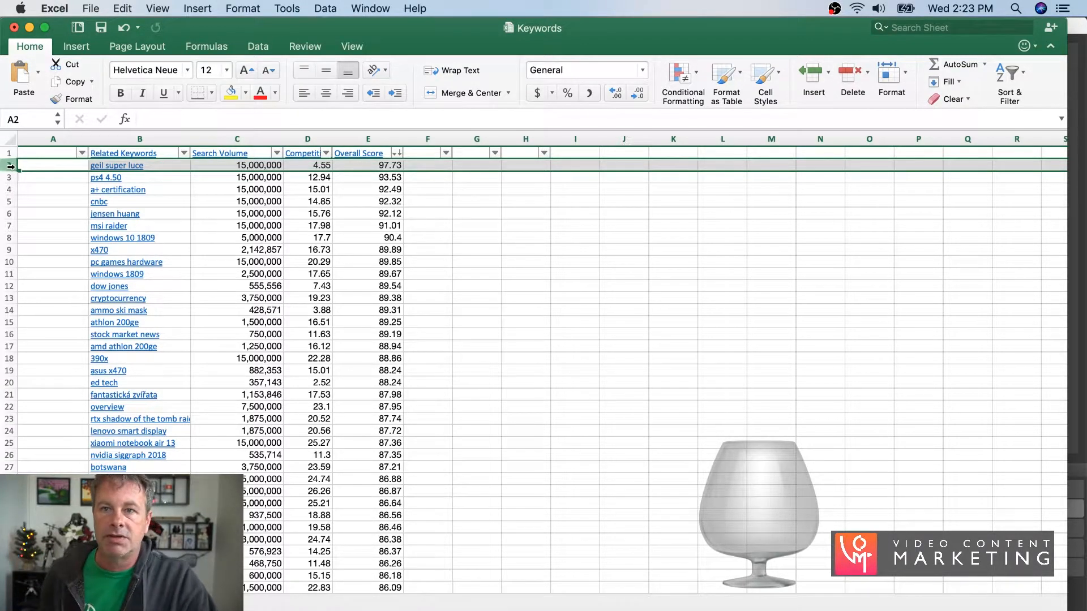
mouse_move(10, 165)
mouse_down()
mouse_move(10, 191)
mouse_move(11, 179)
mouse_up()
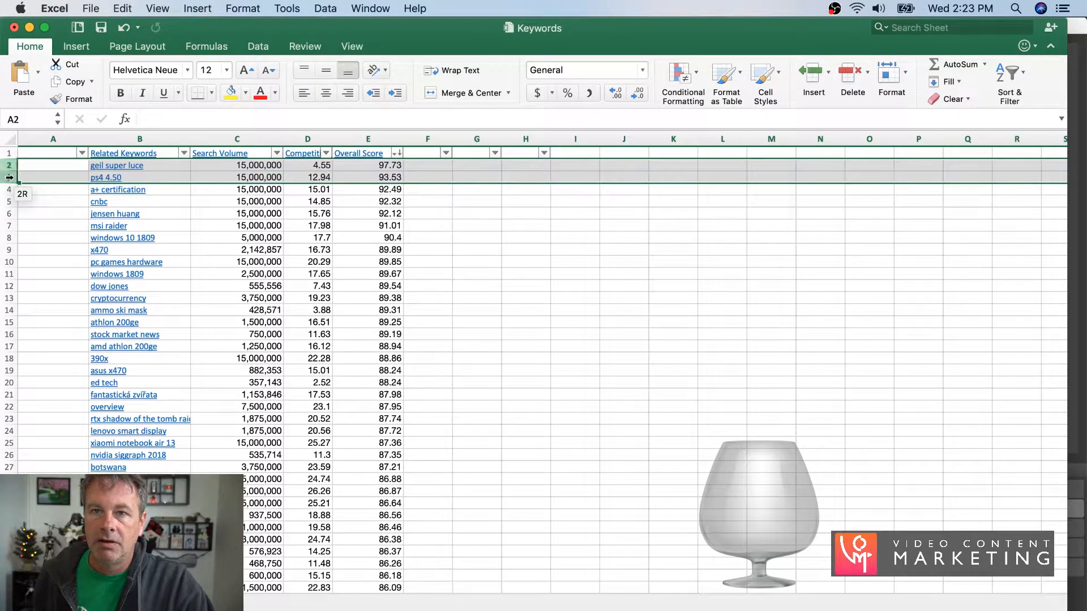
right_click(12, 180)
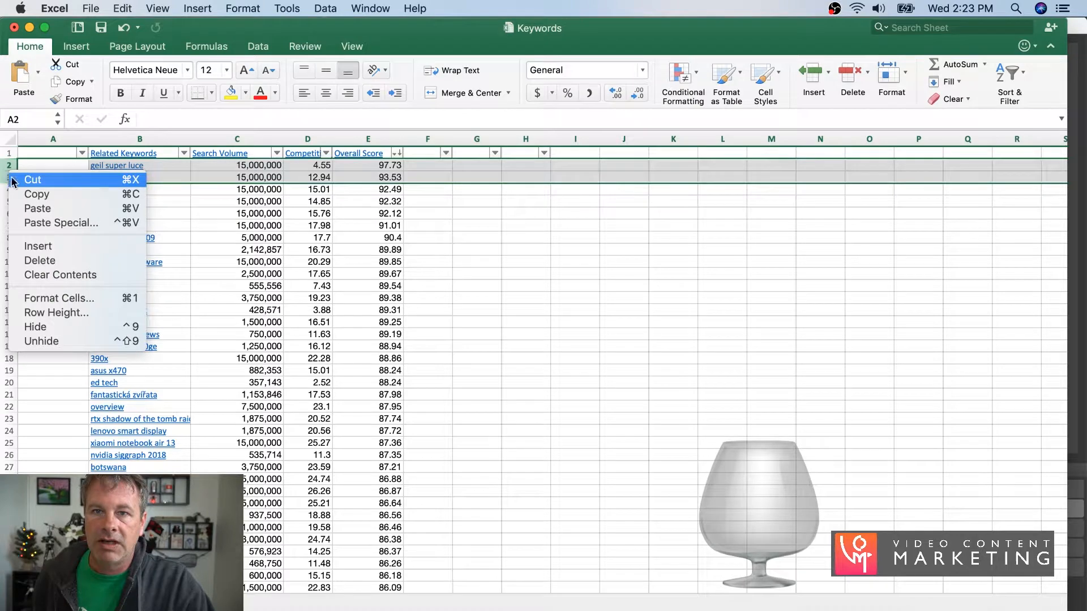
click(31, 260)
drag(11, 178, 10, 191)
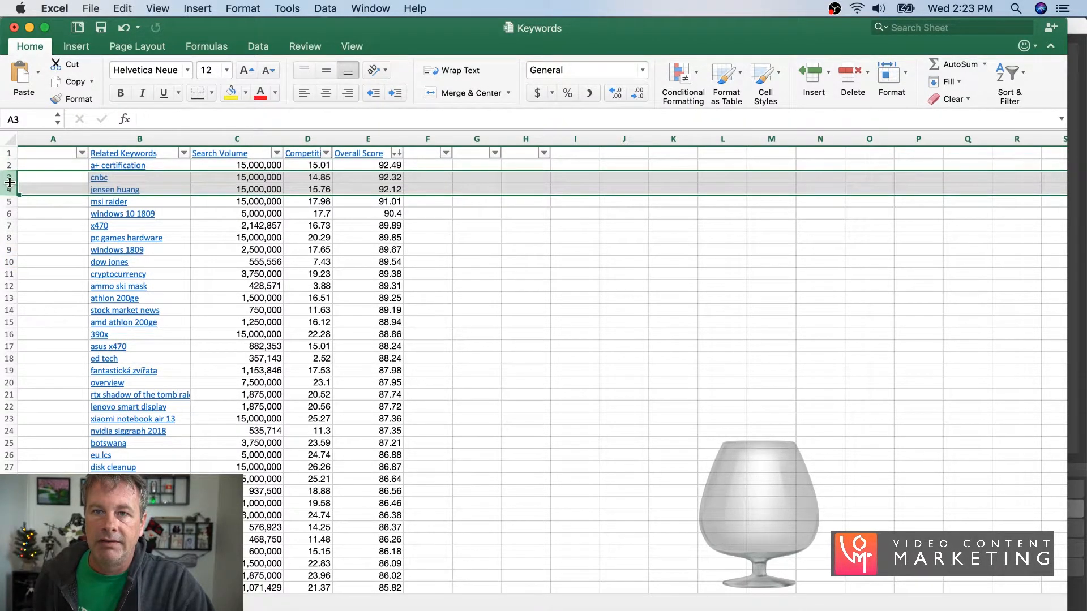
right_click(10, 183)
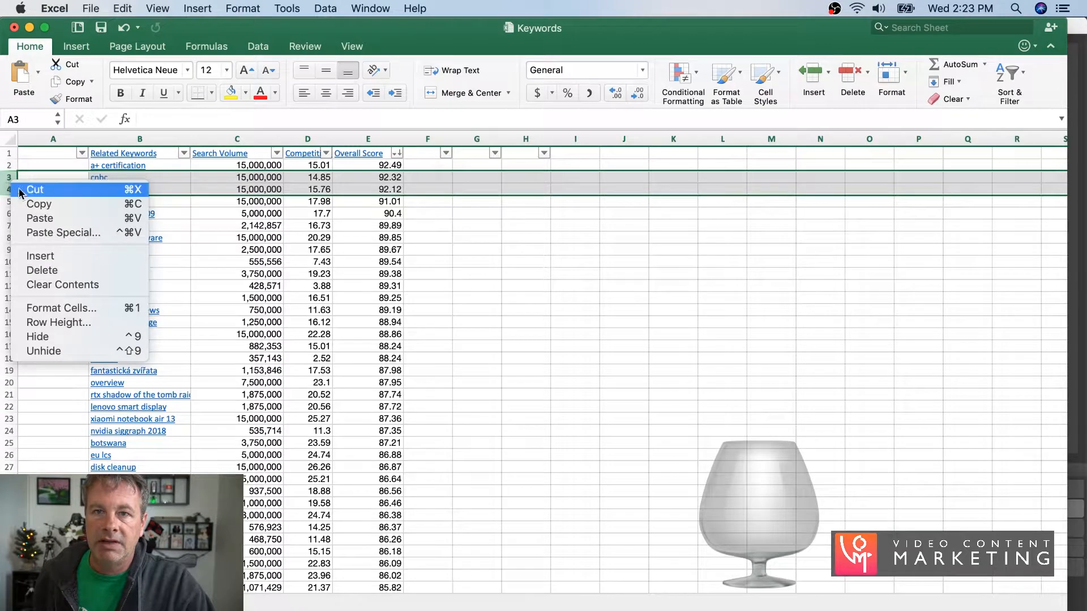
click(41, 270)
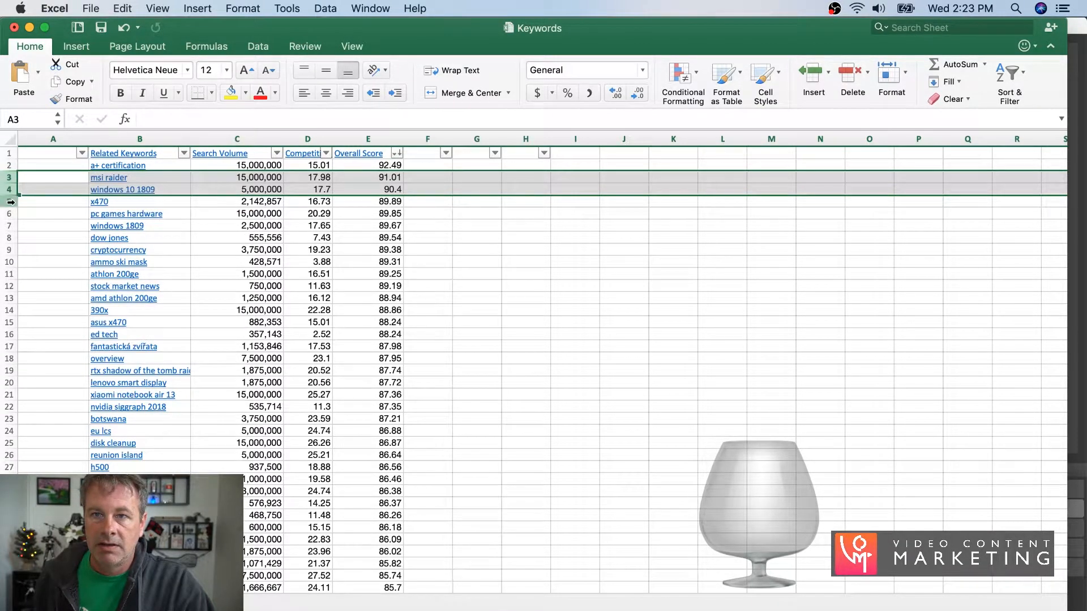
- Delete the rows for the keywords "dow jones", "cryptocurrency", "ammo ski mask" and "stock market news"
click(12, 236)
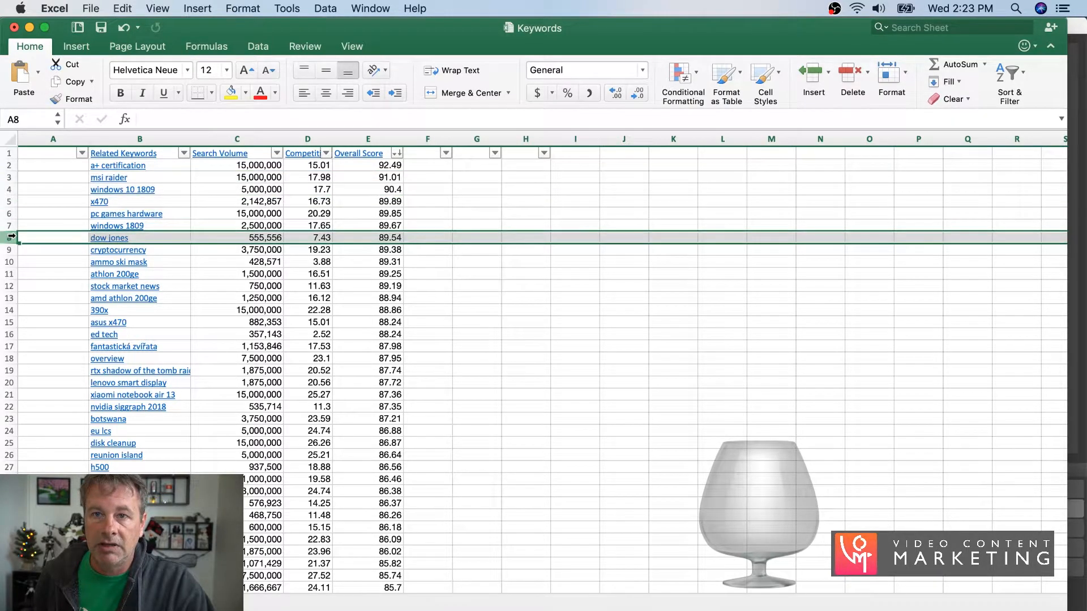
drag(11, 236, 11, 260)
right_click(10, 258)
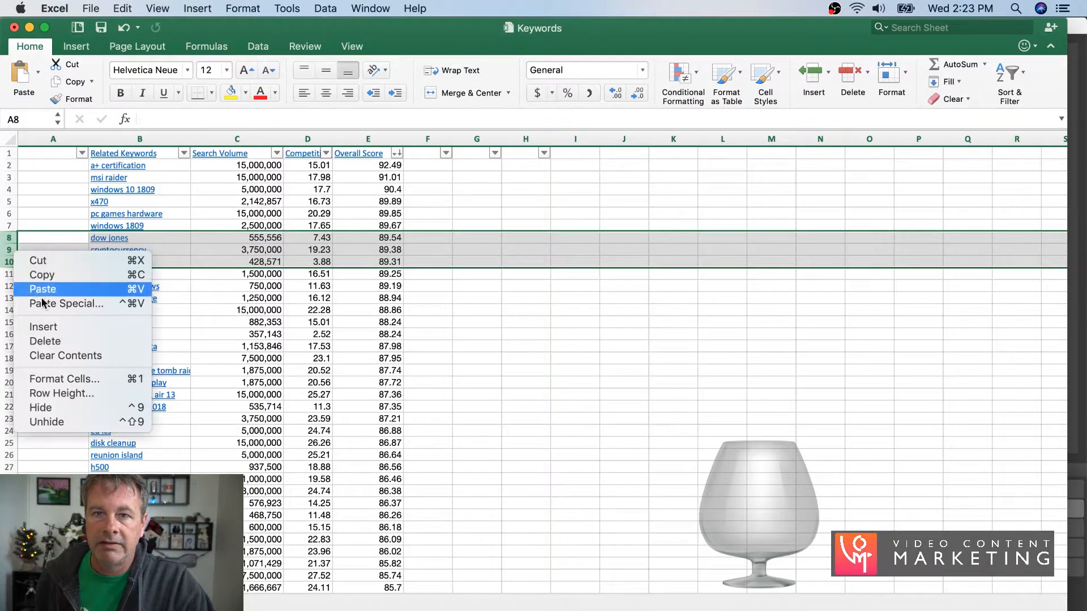
click(41, 341)
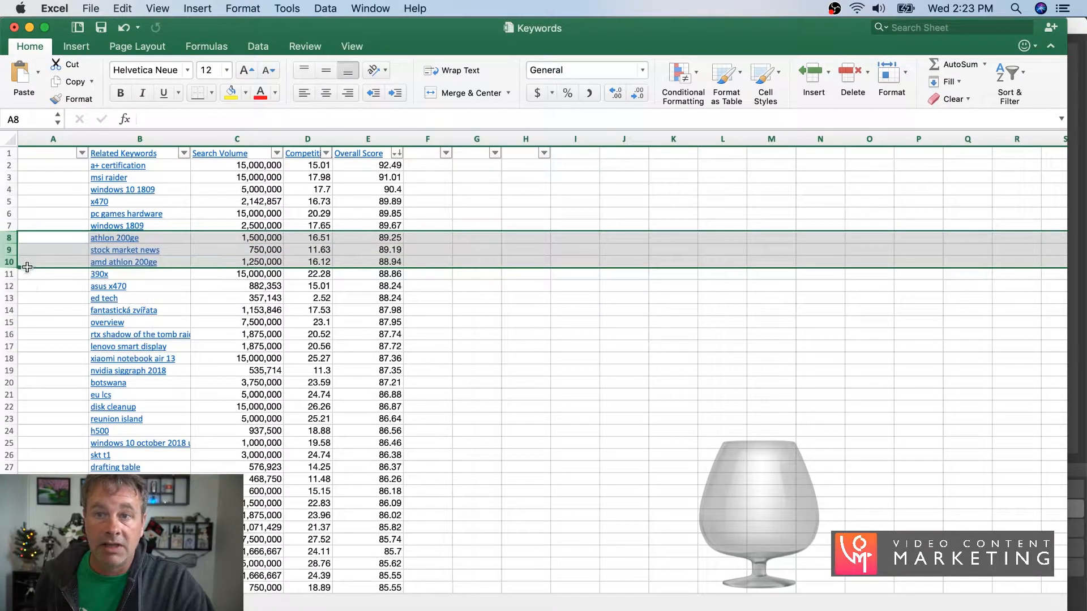
click(9, 250)
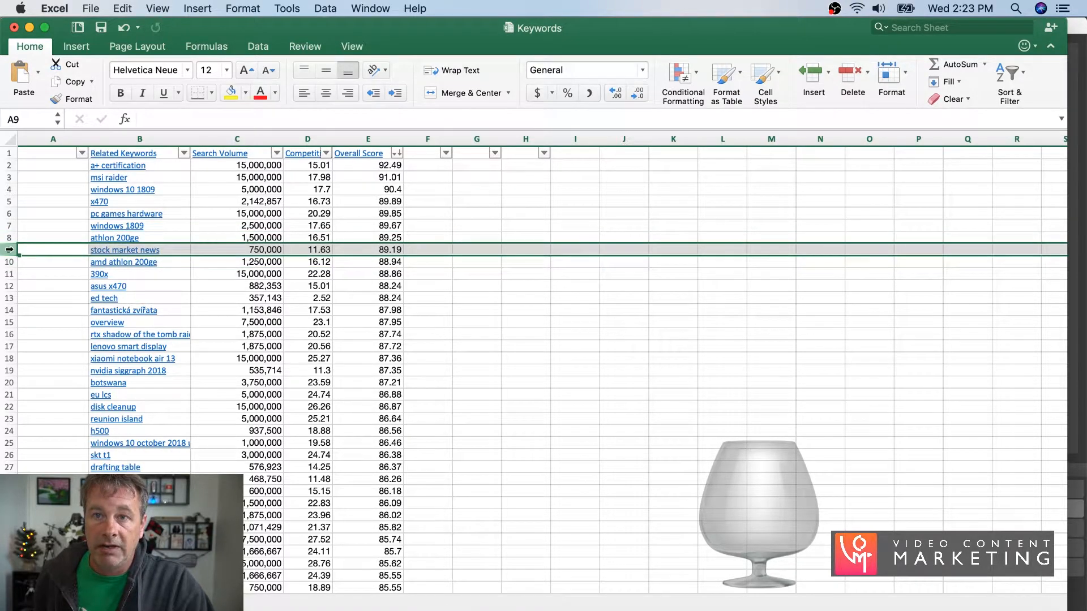
right_click(9, 250)
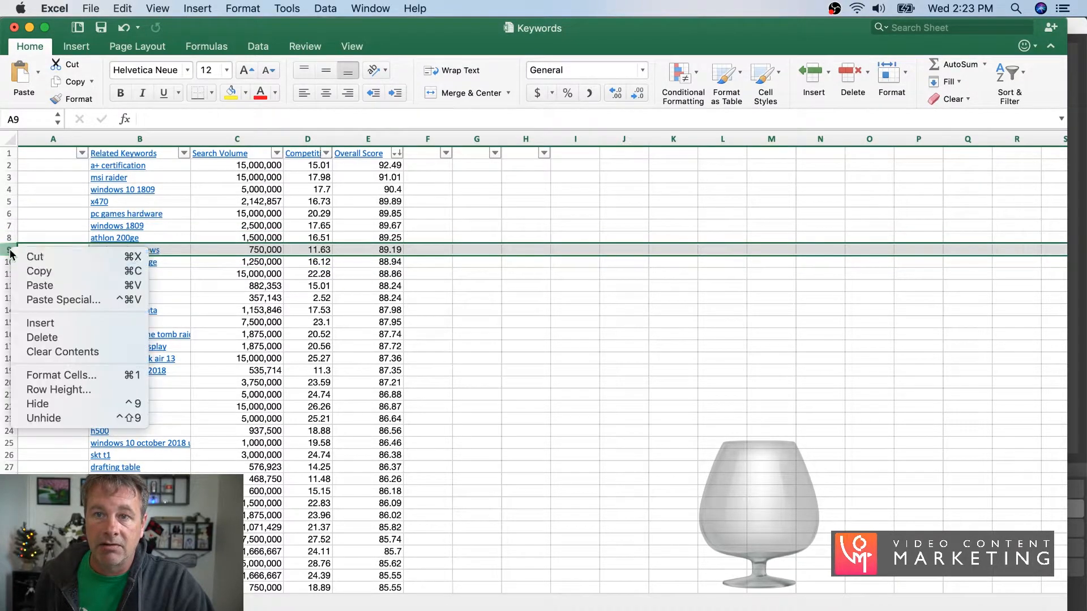
click(35, 338)
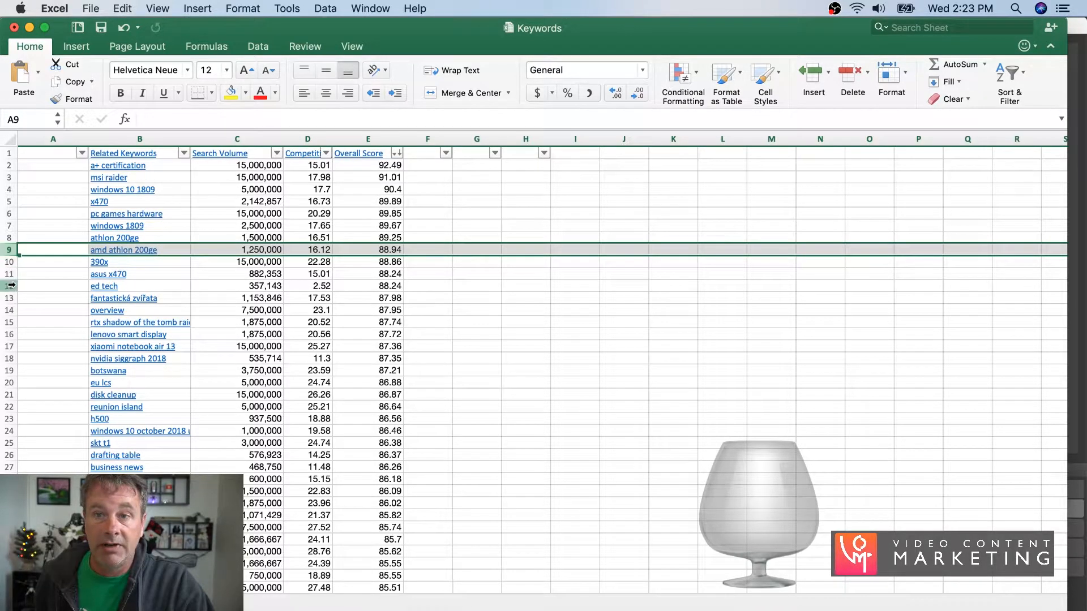
- Delete rows 12 to 15, from "ed tech" through the "rtx shadow of the tomb" keyword
drag(10, 286, 8, 322)
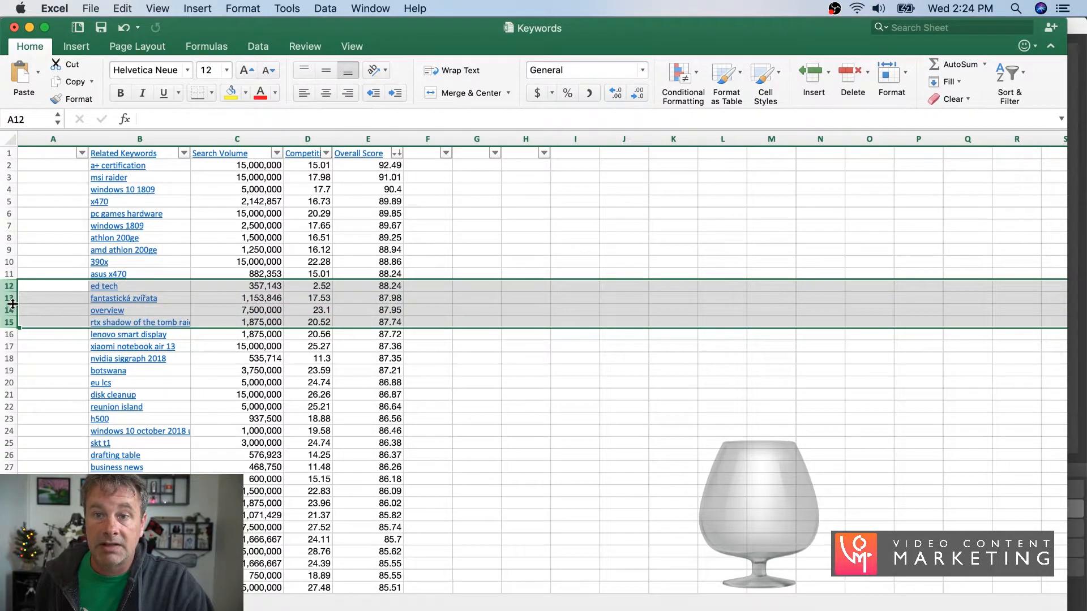
right_click(13, 304)
click(57, 394)
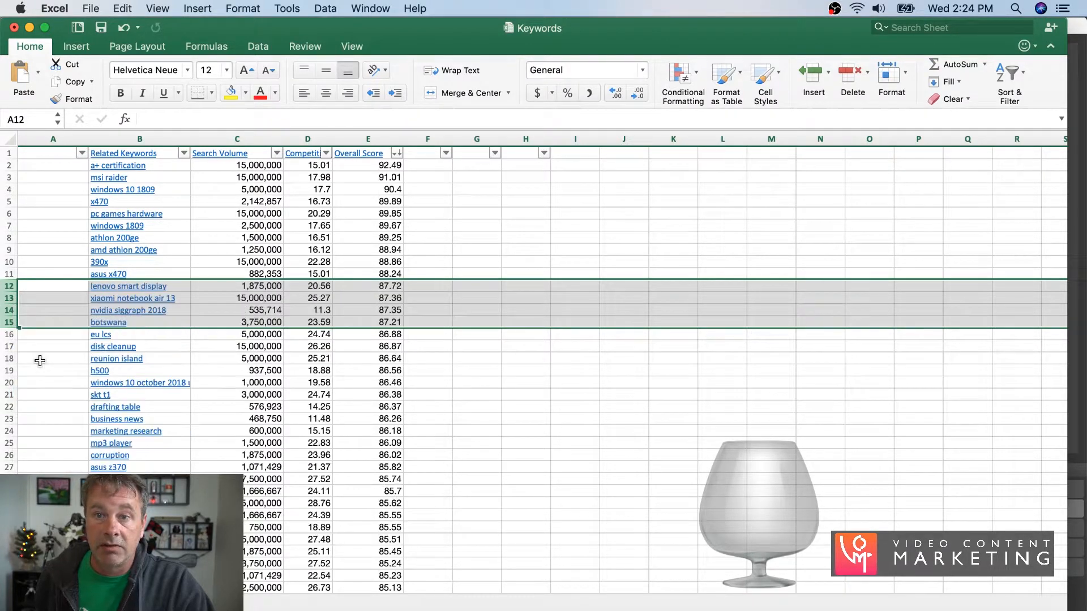
- Delete rows 15 and 16 with the keywords "botswana" and "eu lcs"
click(13, 317)
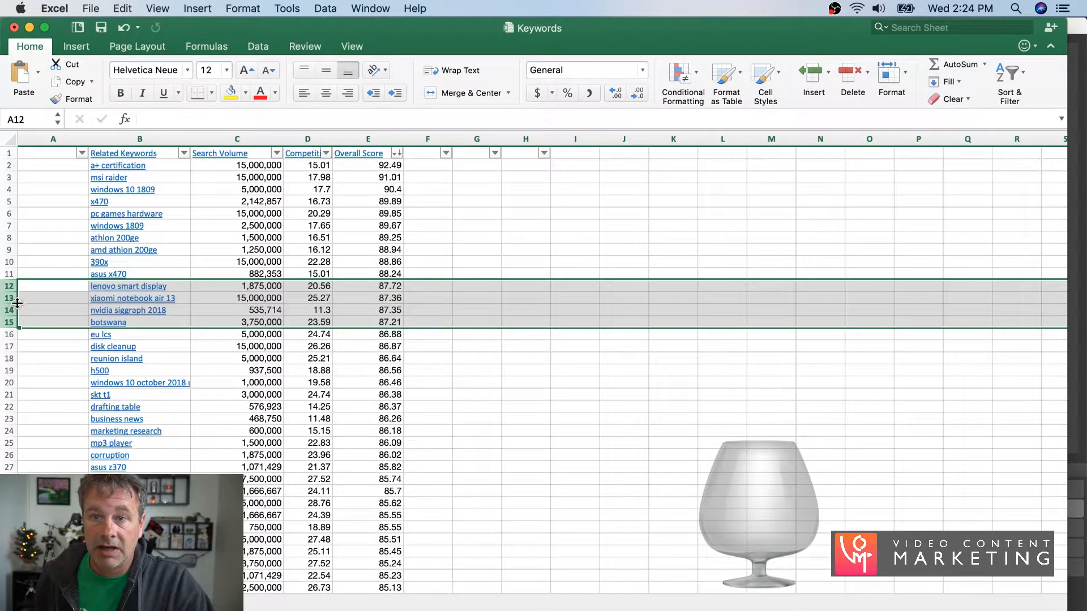
click(31, 350)
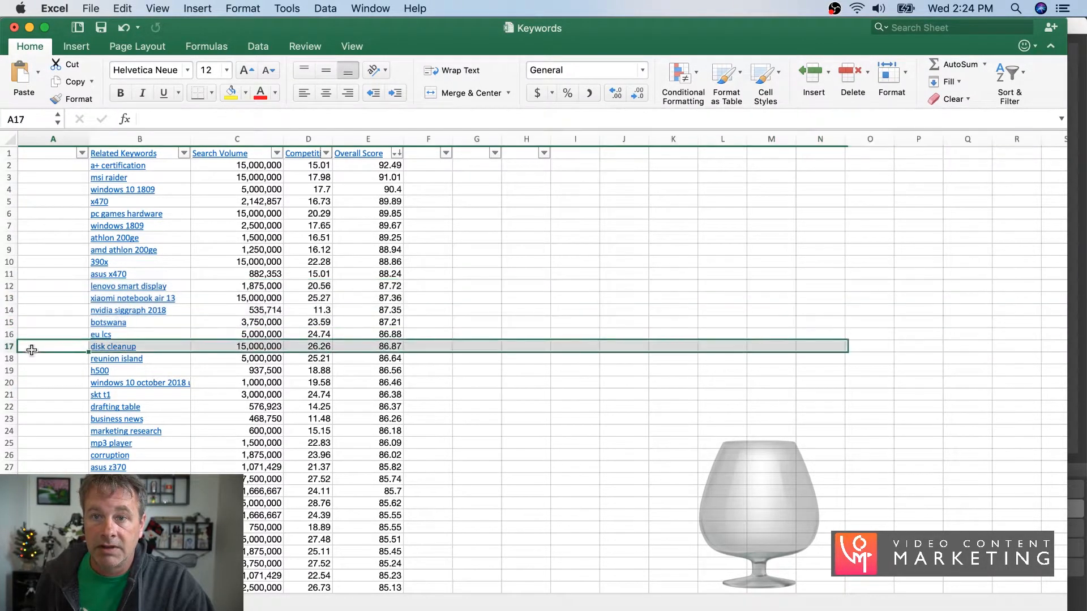
click(9, 323)
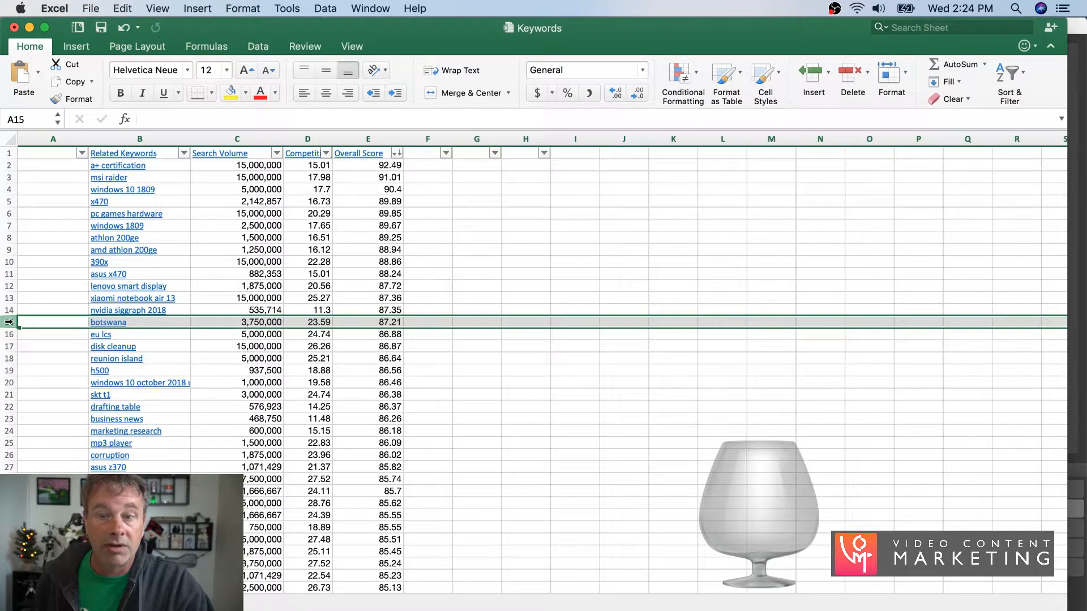
drag(9, 322, 9, 335)
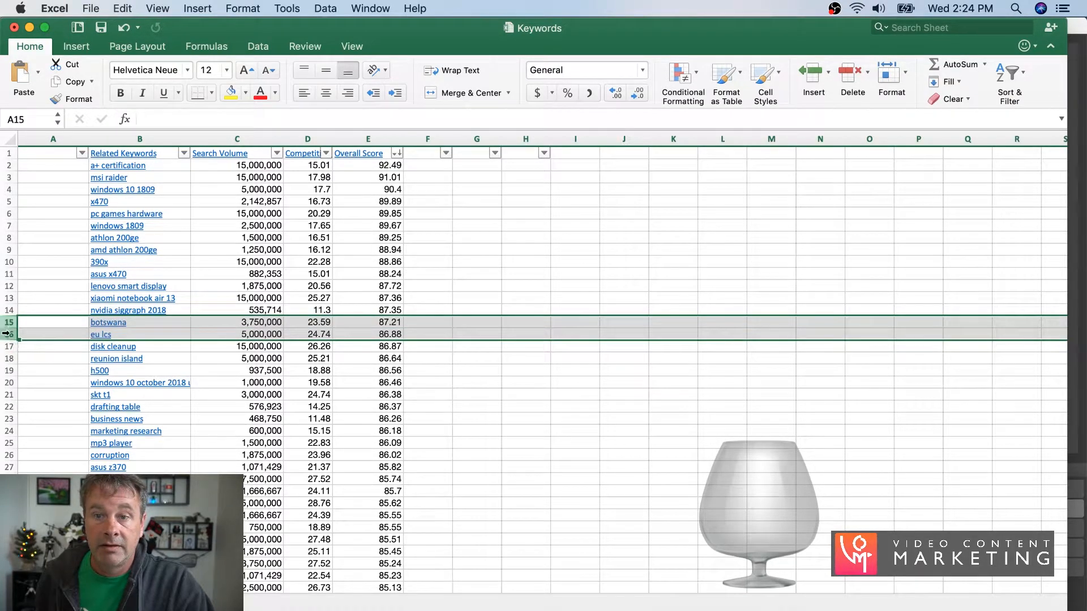
right_click(9, 326)
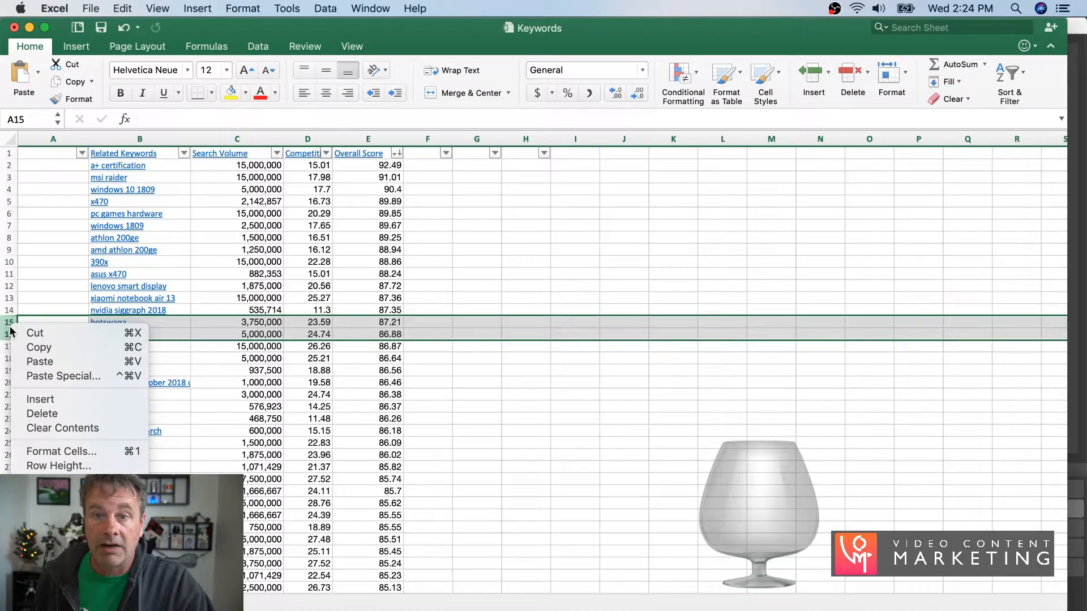
click(41, 410)
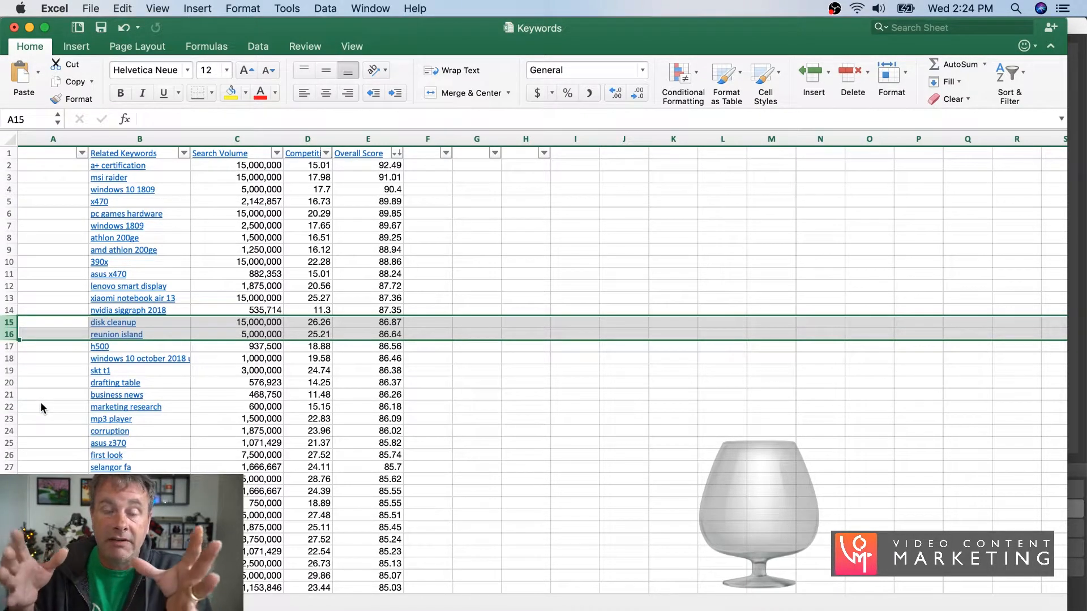